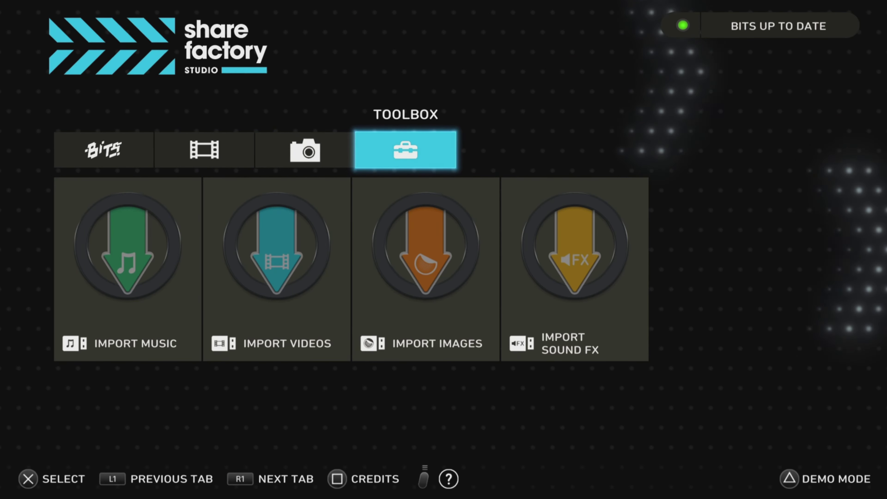
Step: Open ShareFactory's music import library and browse down through the music tracks
{"action": "key", "text": "Down"}
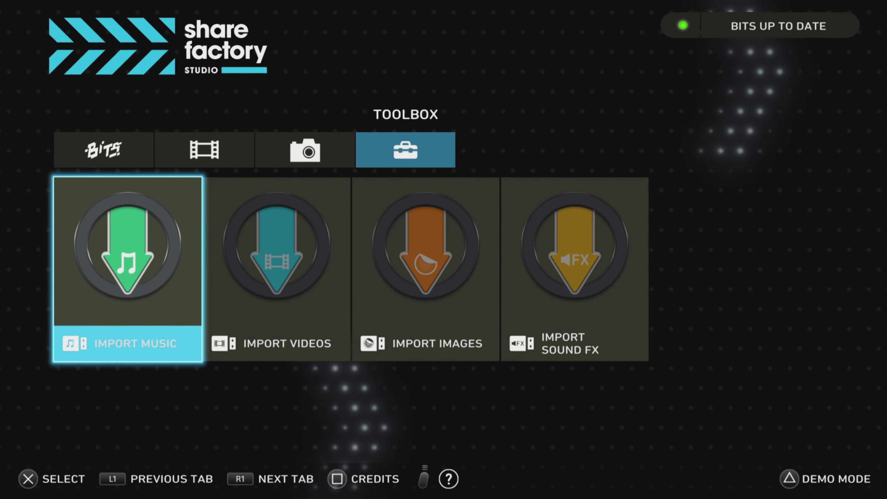
{"action": "key", "text": "Return"}
{"action": "key", "text": "Down"}
{"action": "key", "text": "Down"}
{"action": "key", "text": "Down"}
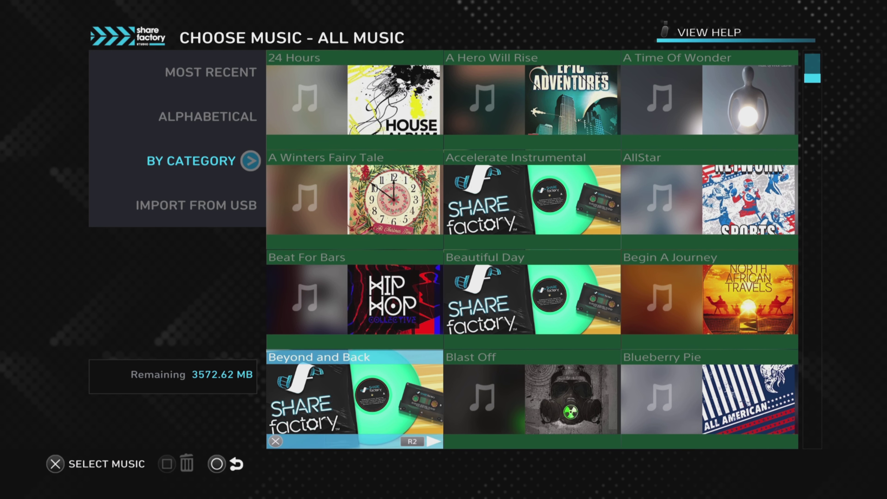
{"action": "key", "text": "Down"}
{"action": "key", "text": "Down"}
{"action": "key", "text": "Down"}
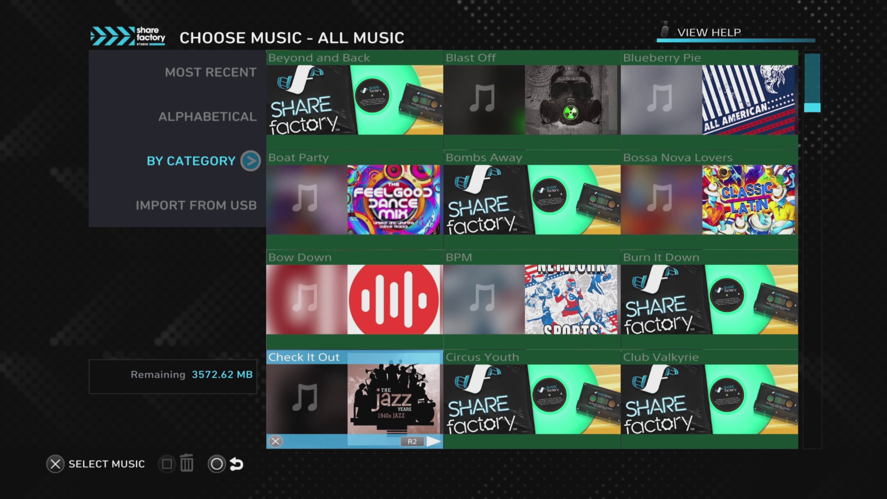
{"action": "key", "text": "Down"}
{"action": "key", "text": "Down"}
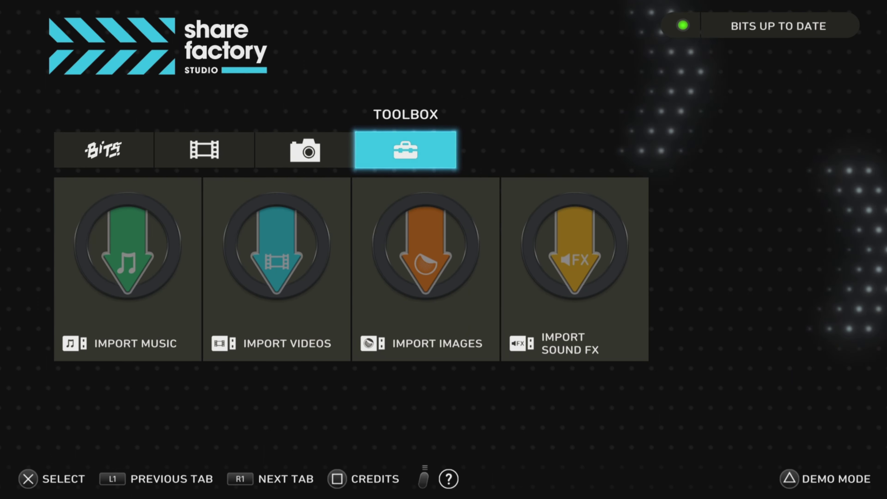
{"action": "key", "text": "Down"}
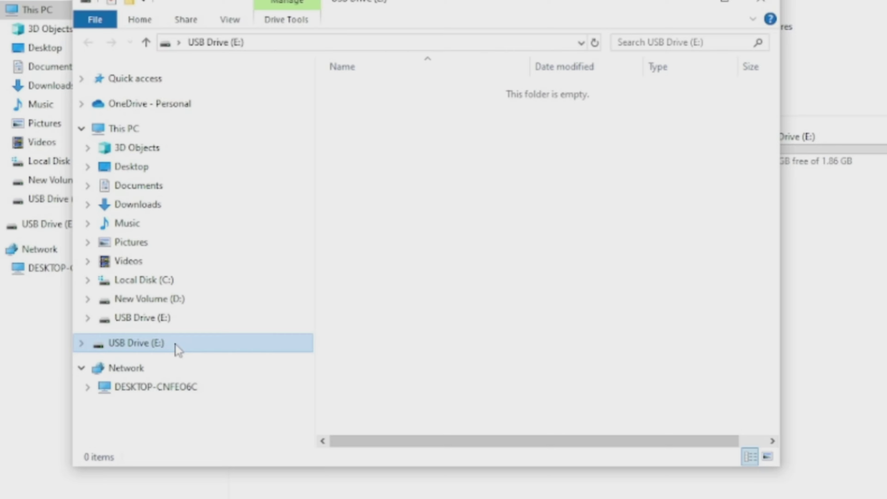
{"action": "right_click", "coordinate": [181, 314]}
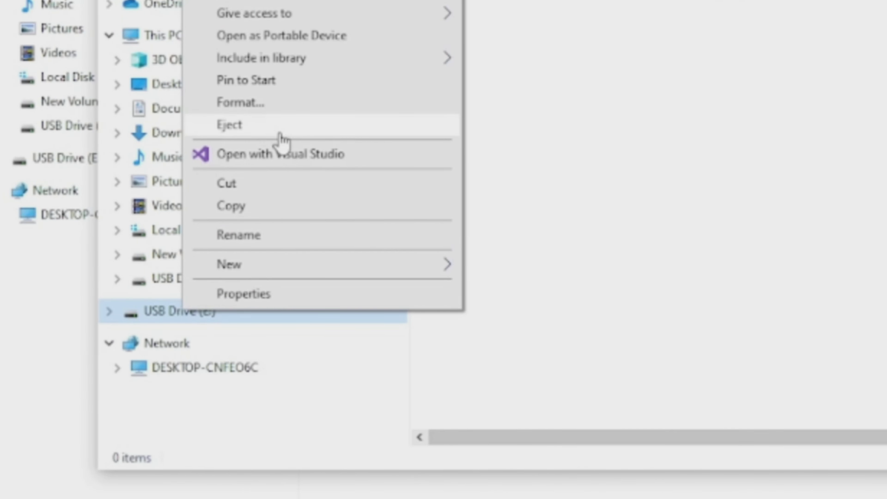
{"action": "left_click", "coordinate": [268, 105]}
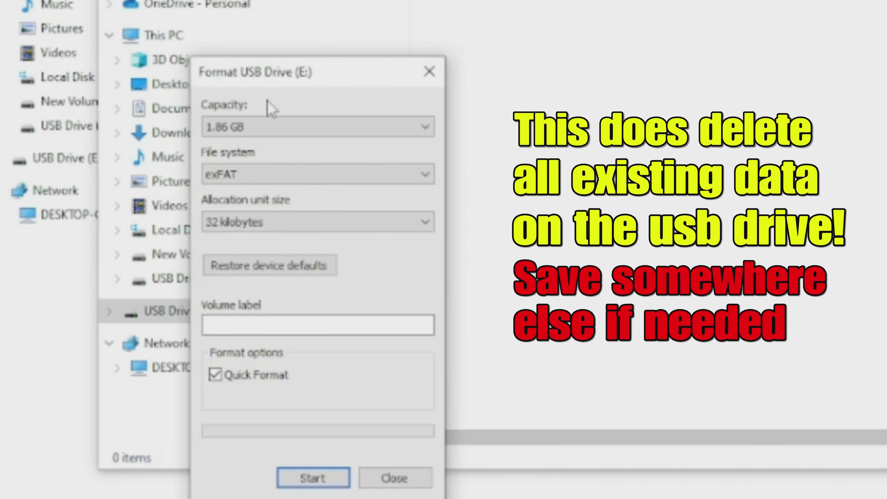
{"action": "left_click", "coordinate": [329, 175]}
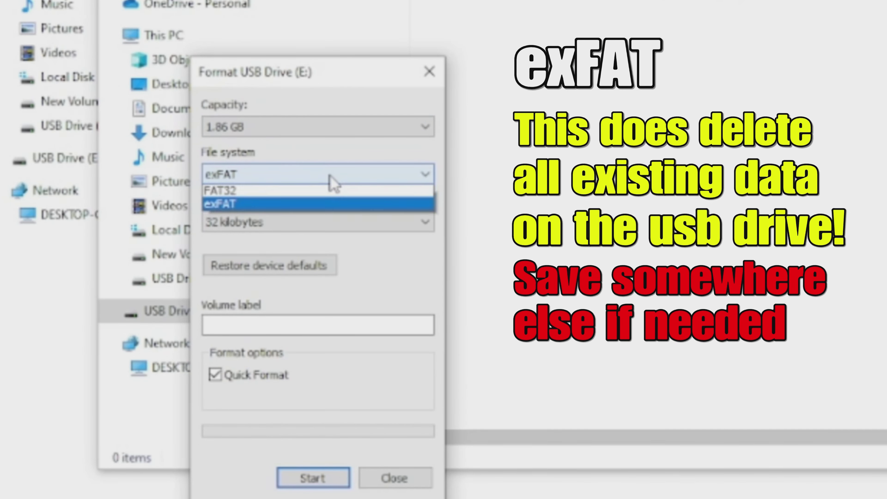
{"action": "left_click", "coordinate": [294, 233]}
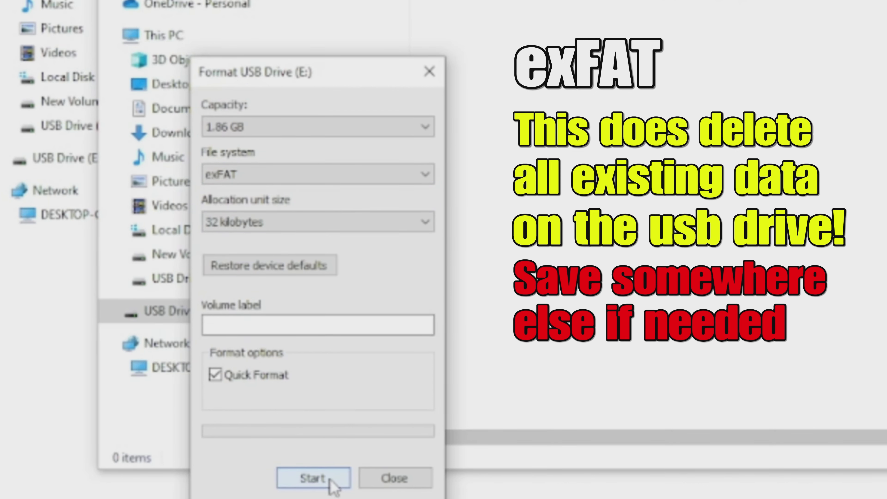
{"action": "left_click", "coordinate": [429, 71]}
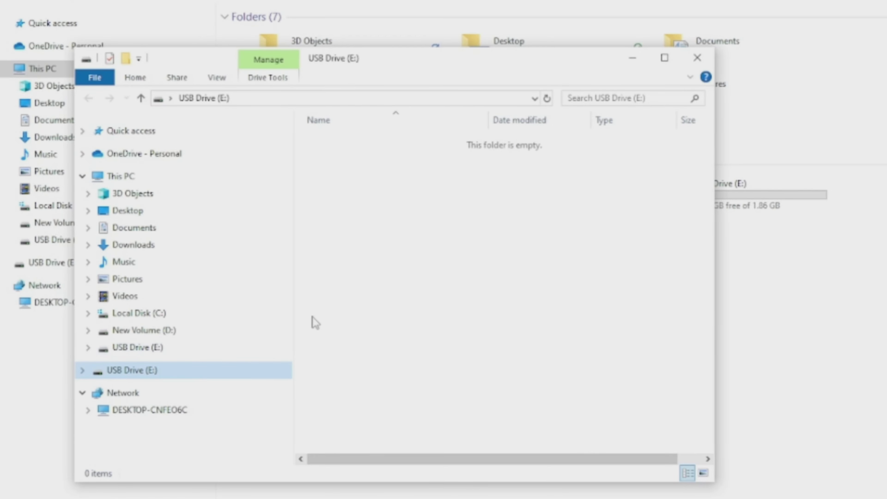
Step: Create a new folder named SHAREFACTORY on USB Drive (E:)
{"action": "right_click", "coordinate": [332, 212]}
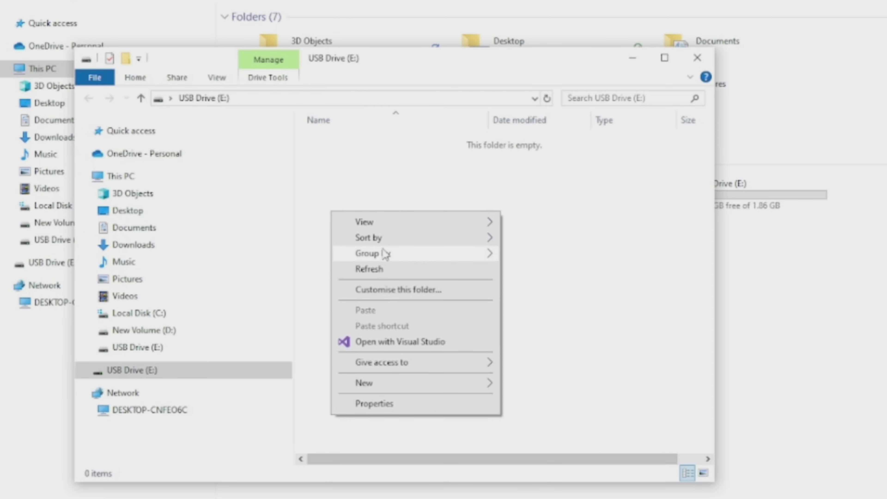
{"action": "mouse_move", "coordinate": [384, 258]}
{"action": "mouse_move", "coordinate": [406, 386]}
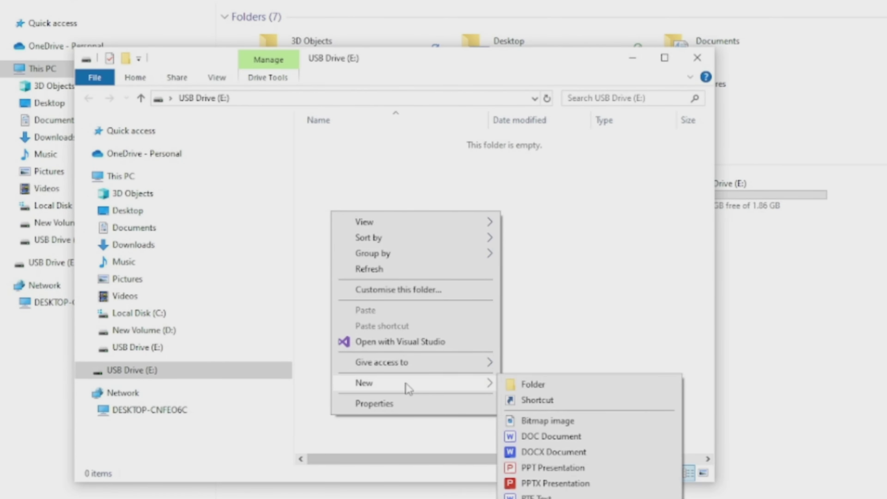
{"action": "left_click", "coordinate": [535, 386]}
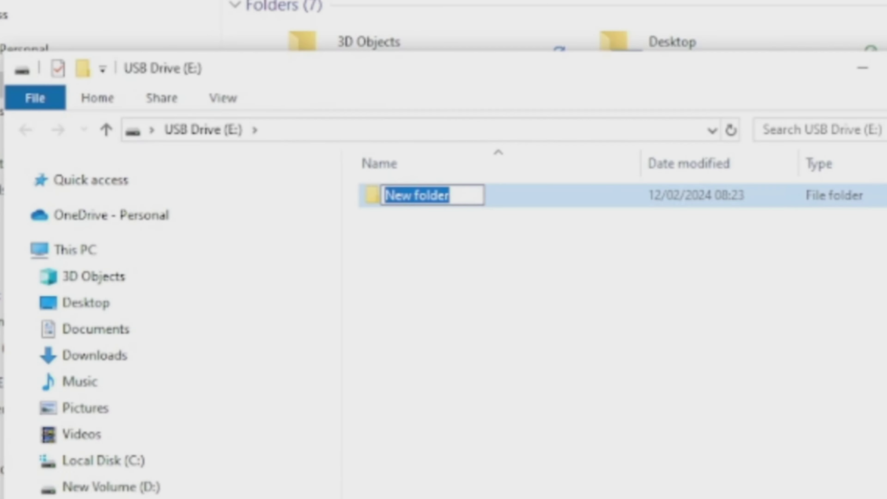
{"action": "type", "text": "SHAREFACTORY"}
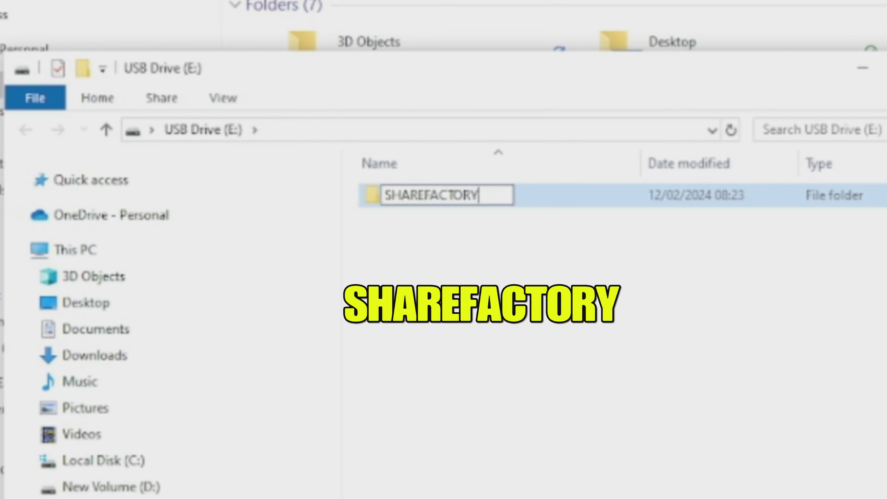
{"action": "left_click", "coordinate": [569, 466]}
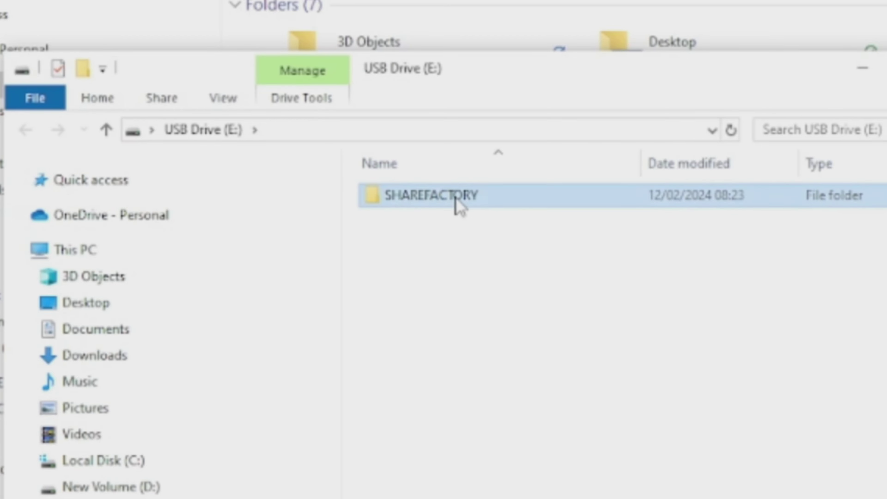
Step: Inside SHAREFACTORY, create a subfolder named MUSIC
{"action": "double_click", "coordinate": [460, 206]}
{"action": "right_click", "coordinate": [437, 295]}
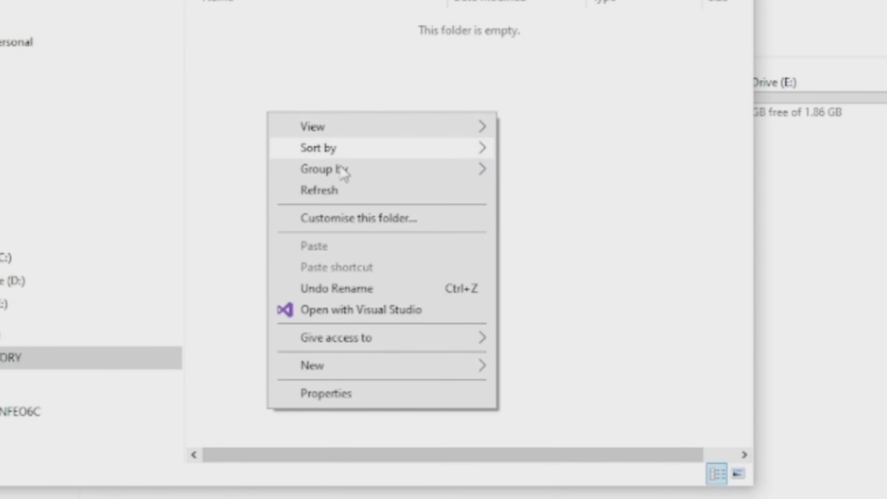
{"action": "mouse_move", "coordinate": [421, 364]}
{"action": "left_click", "coordinate": [539, 367]}
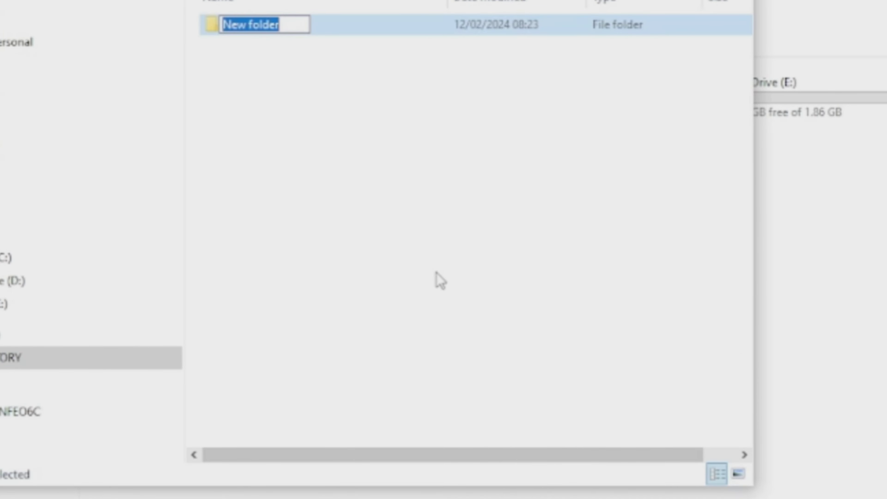
{"action": "type", "text": "M"}
{"action": "type", "text": "USIC"}
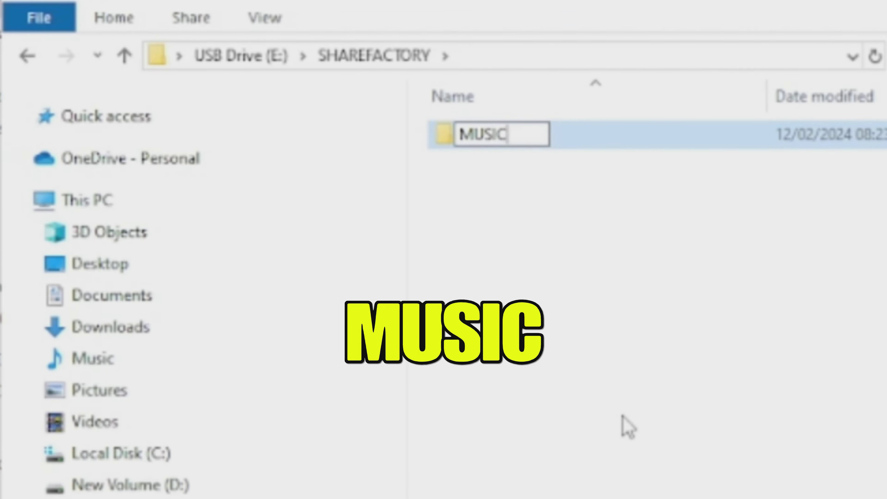
{"action": "left_click", "coordinate": [625, 428]}
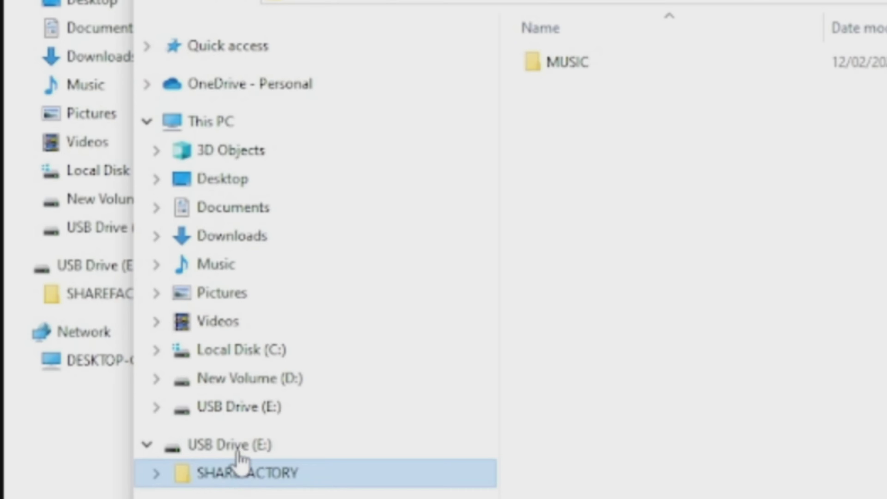
Step: Open USB Drive (E:) > SHAREFACTORY > MUSIC to check that it is empty
{"action": "left_click", "coordinate": [239, 449]}
{"action": "left_click", "coordinate": [627, 62]}
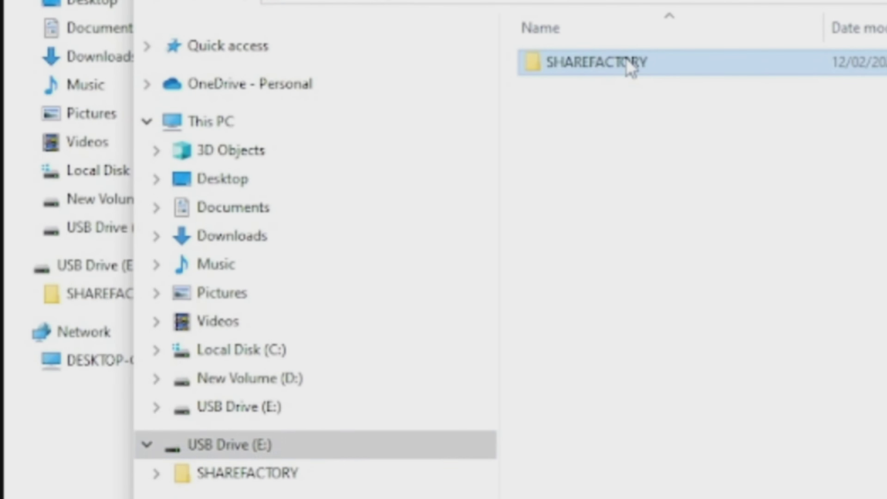
{"action": "double_click", "coordinate": [628, 64]}
{"action": "double_click", "coordinate": [587, 74]}
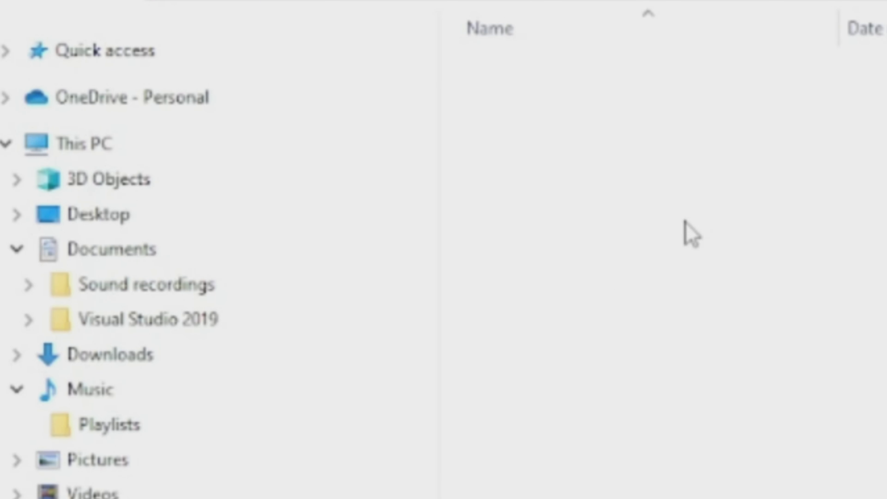
Step: Copy the Spring Migration MP3 from the PC's Music folder into the USB's SHAREFACTORY\MUSIC folder and verify it
{"action": "left_click", "coordinate": [95, 397]}
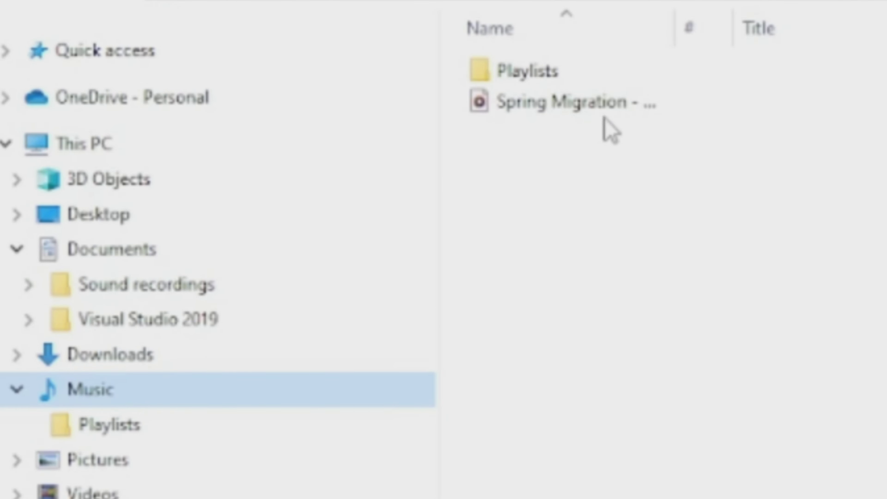
{"action": "left_click", "coordinate": [605, 105]}
{"action": "left_click_drag", "start_coordinate": [602, 115], "coordinate": [108, 472]}
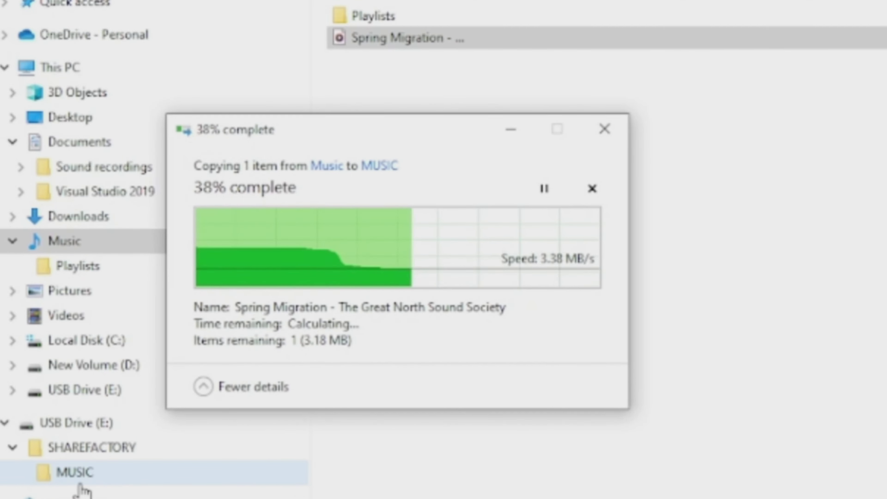
{"action": "left_click", "coordinate": [84, 456]}
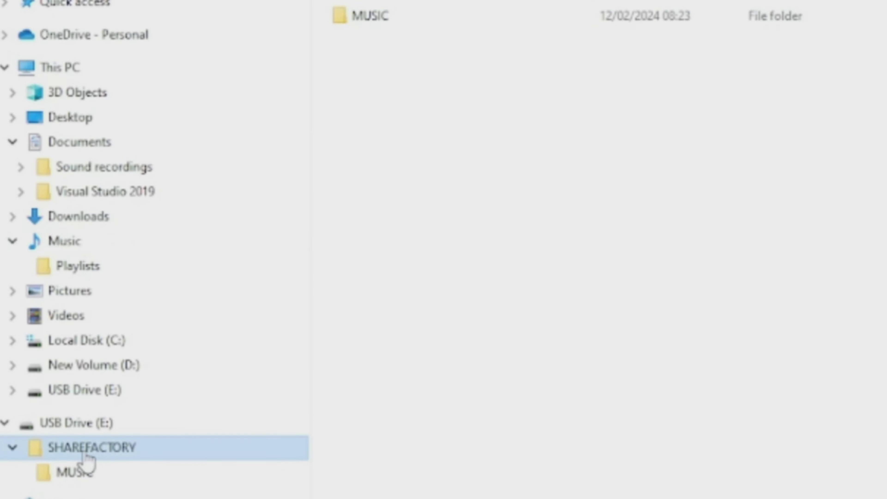
{"action": "double_click", "coordinate": [383, 19]}
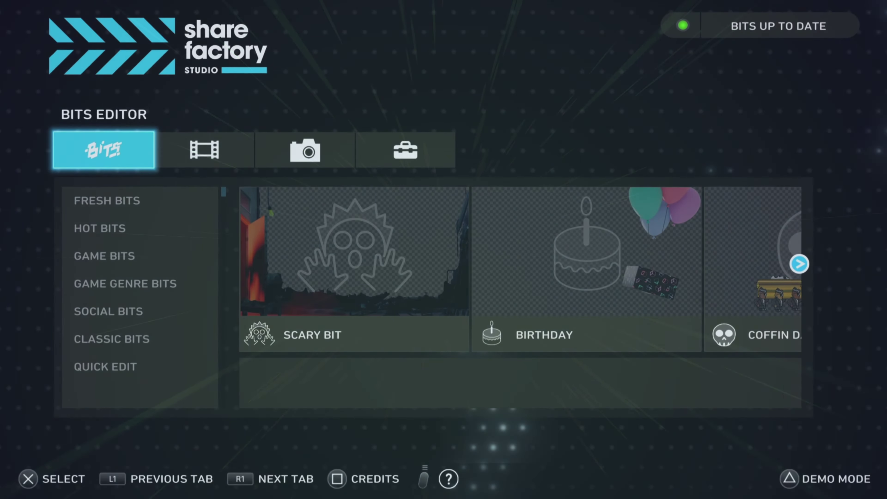
Step: Use Toolbox > Import Music > Import from USB to import the Spring Migration MP3
{"action": "key", "text": "Right"}
{"action": "key", "text": "Right"}
{"action": "key", "text": "Right"}
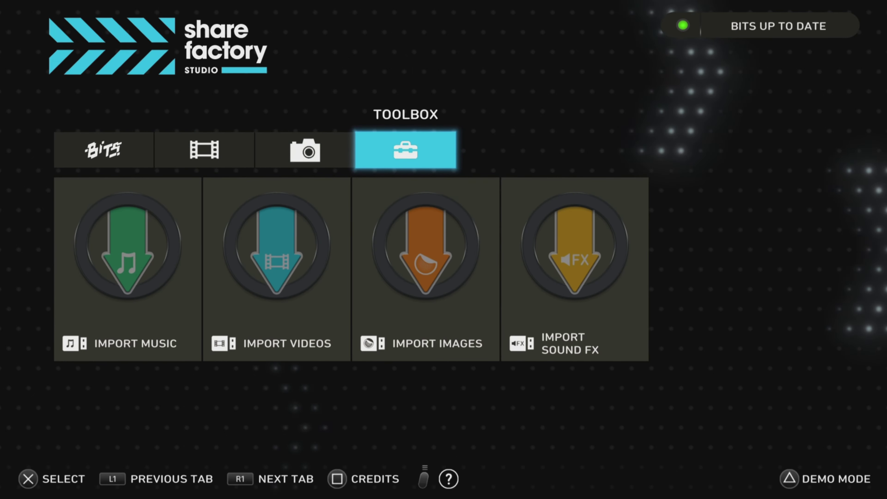
{"action": "key", "text": "Down"}
{"action": "key", "text": "Return"}
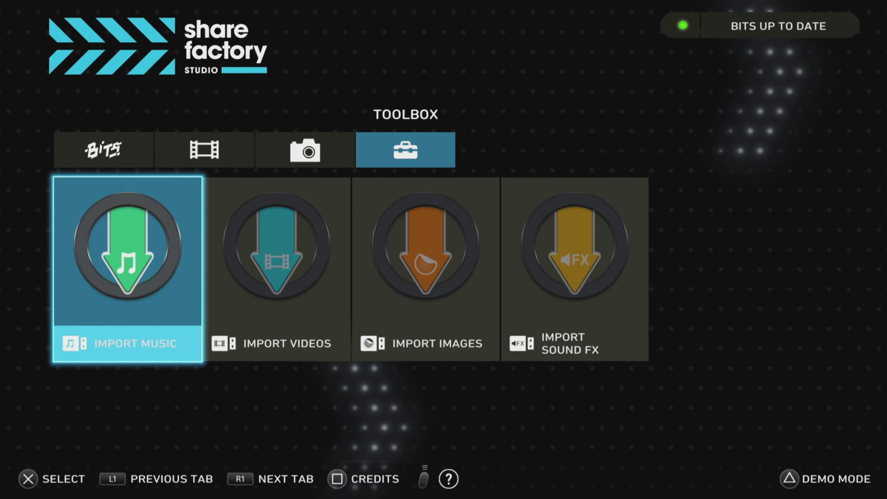
{"action": "key", "text": "Up"}
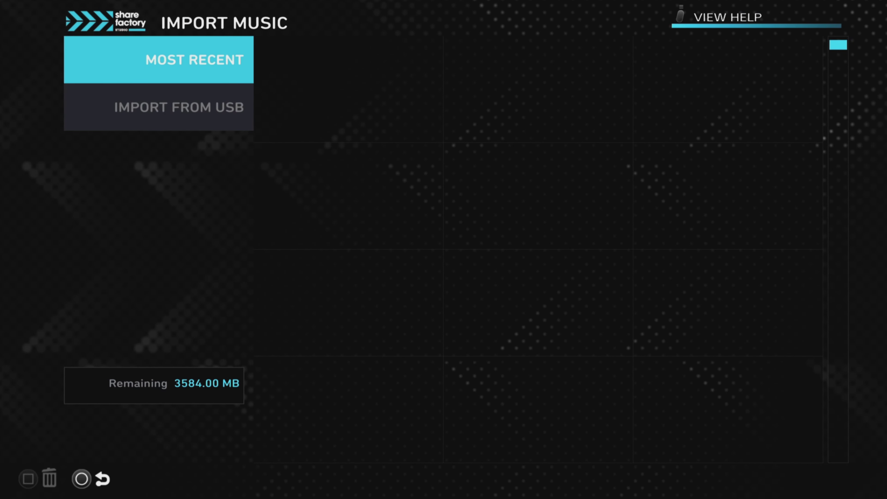
{"action": "key", "text": "Down"}
{"action": "key", "text": "Return"}
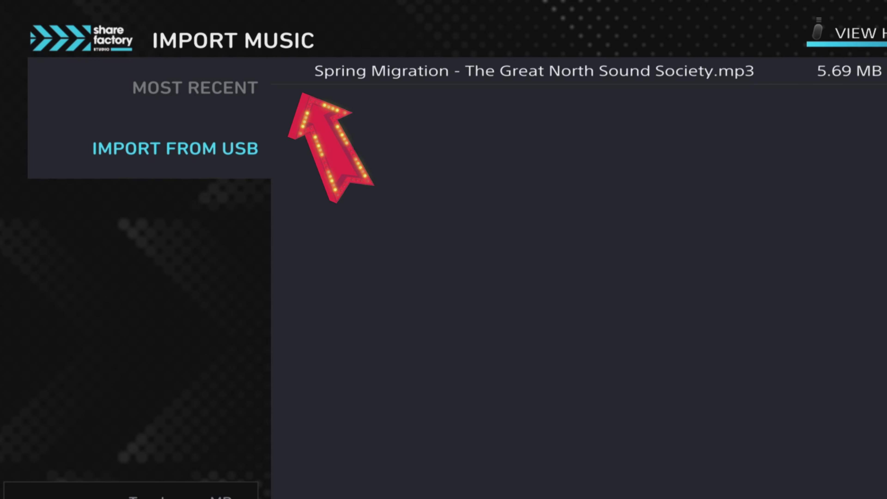
{"action": "key", "text": "Return"}
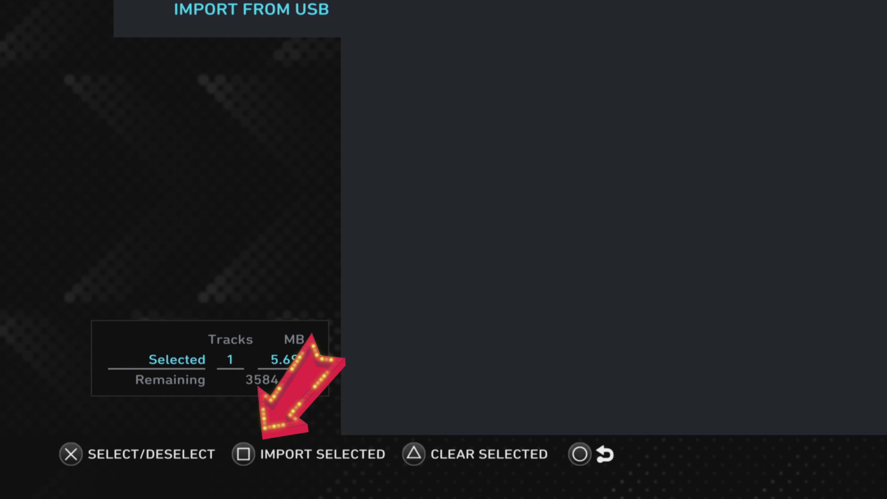
{"action": "key", "text": "s"}
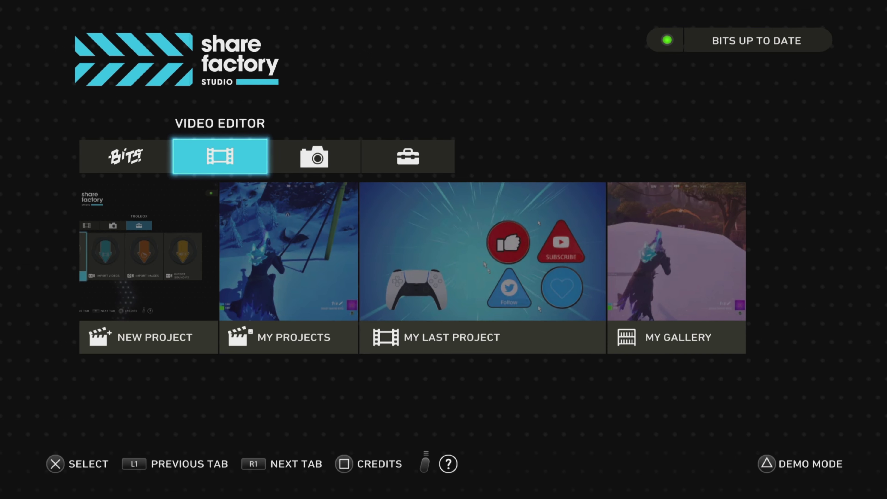
Step: Open the snipe project from My Projects
{"action": "key", "text": "Down"}
{"action": "key", "text": "Right"}
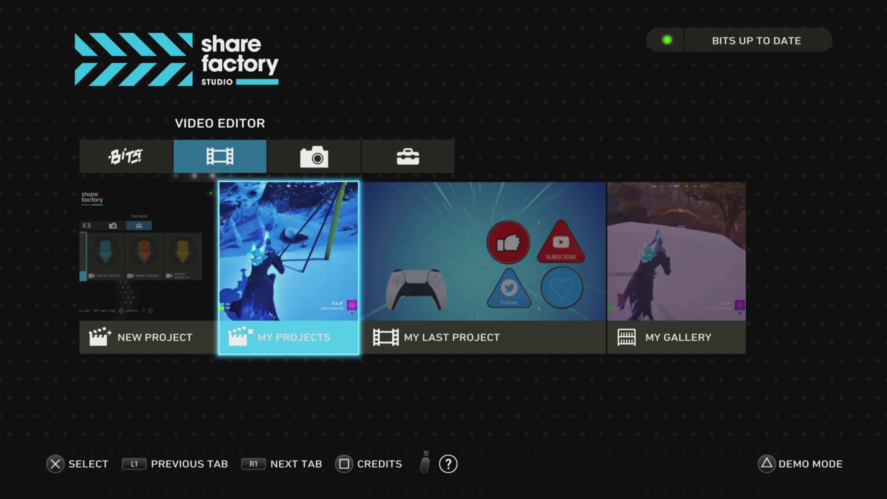
{"action": "key", "text": "Return"}
{"action": "key", "text": "Down"}
{"action": "key", "text": "Down"}
{"action": "key", "text": "Down"}
{"action": "key", "text": "Down"}
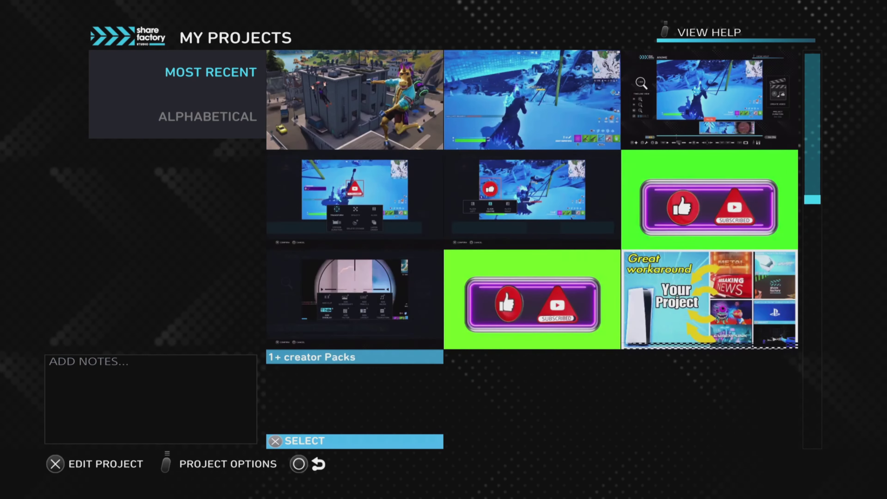
{"action": "key", "text": "Down"}
{"action": "key", "text": "Right"}
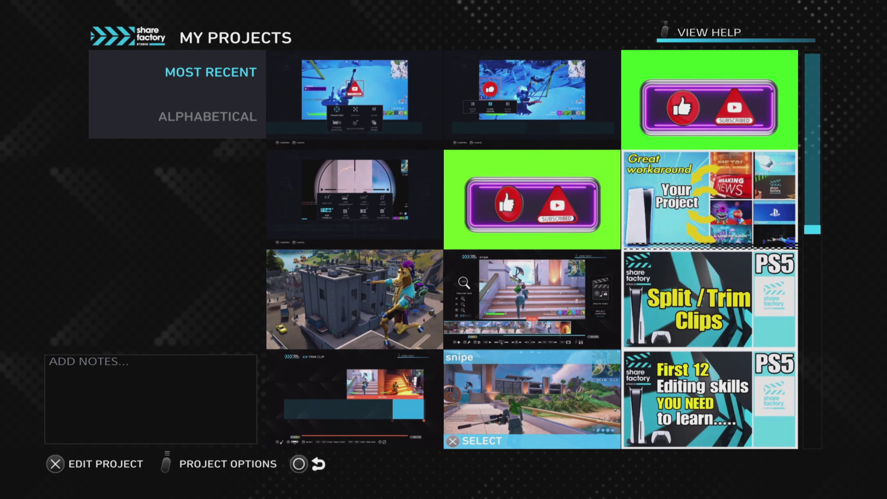
{"action": "key", "text": "Return"}
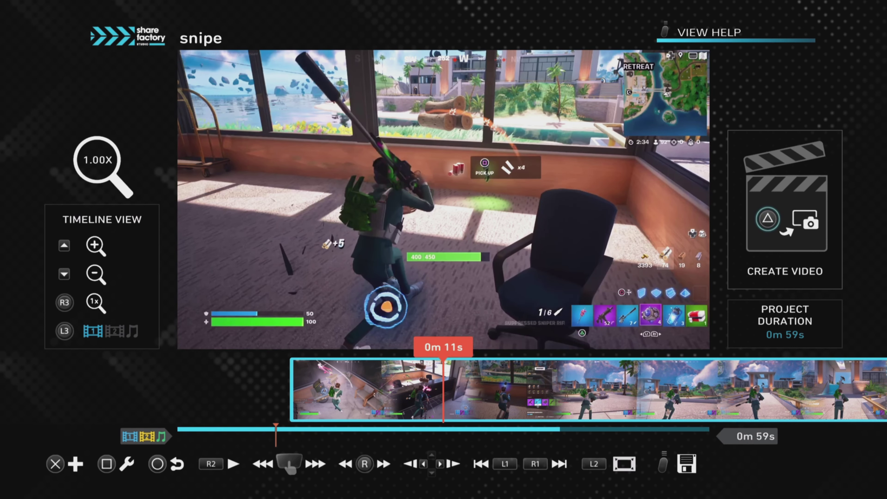
Step: Add the Spring Migration track as music to the snipe project
{"action": "key", "text": "Return"}
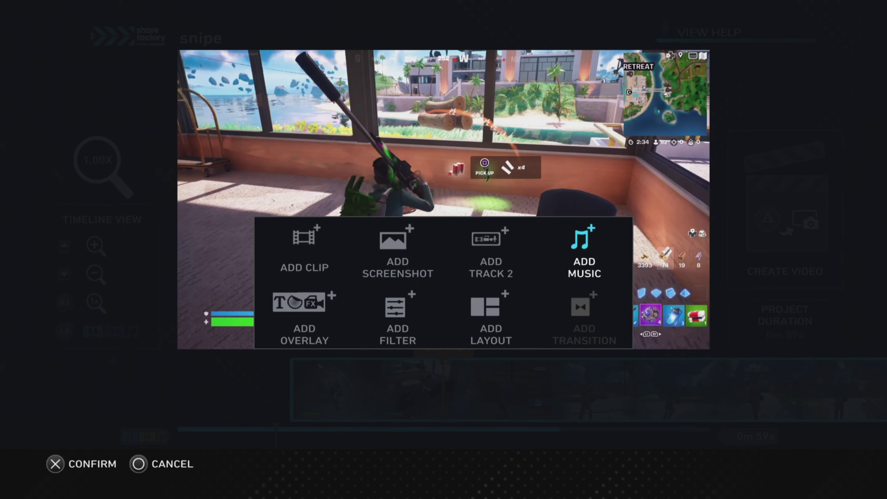
{"action": "key", "text": "Return"}
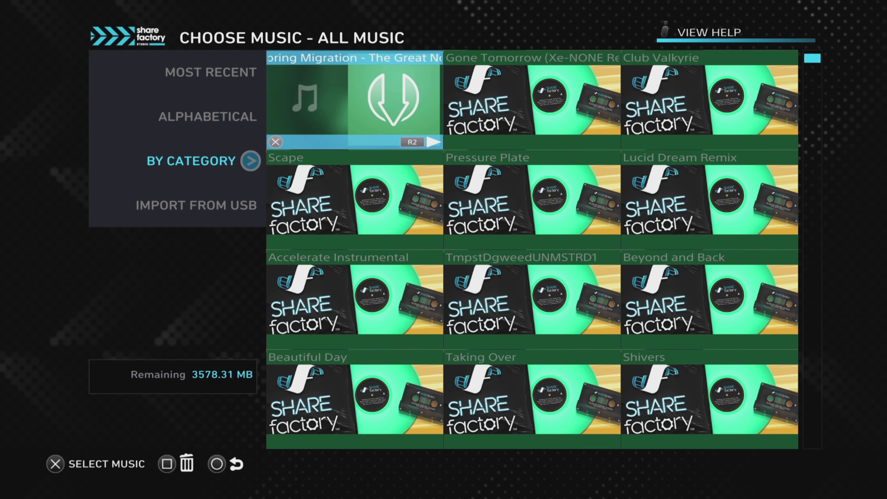
{"action": "key", "text": "Return"}
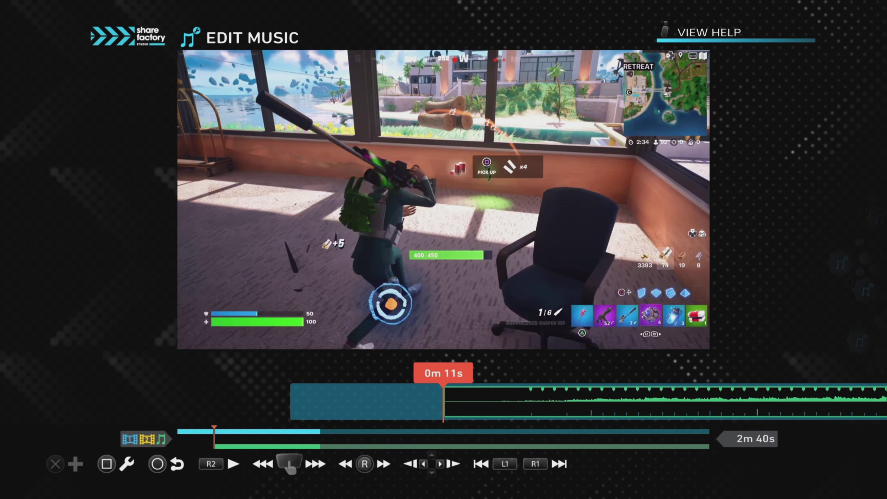
{"action": "key", "text": "Right"}
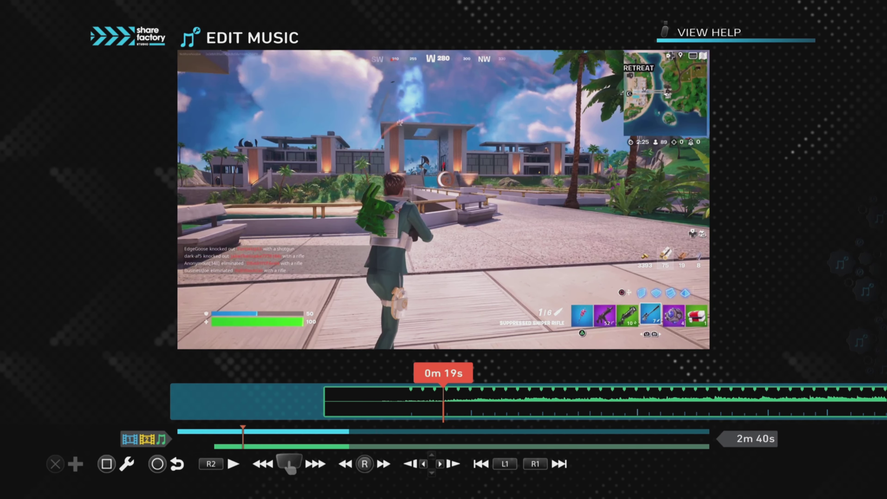
{"action": "key", "text": "Left"}
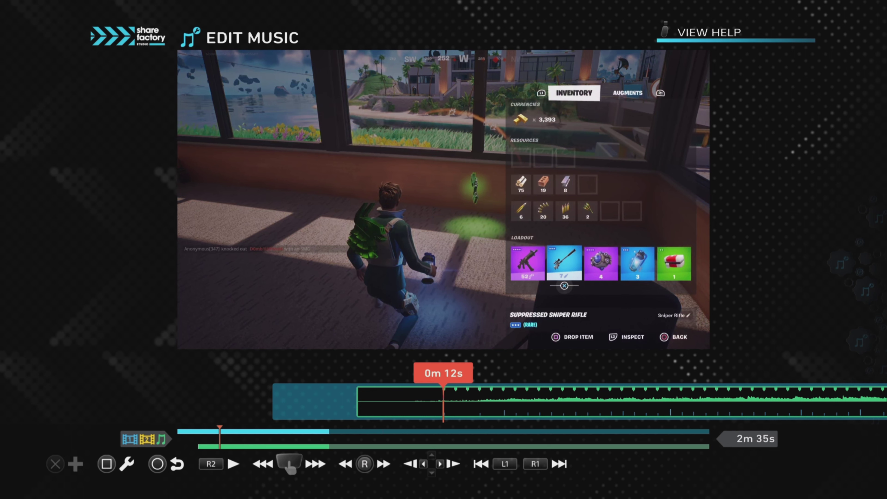
Step: Move the music track earlier on the timeline
{"action": "key", "text": "Return"}
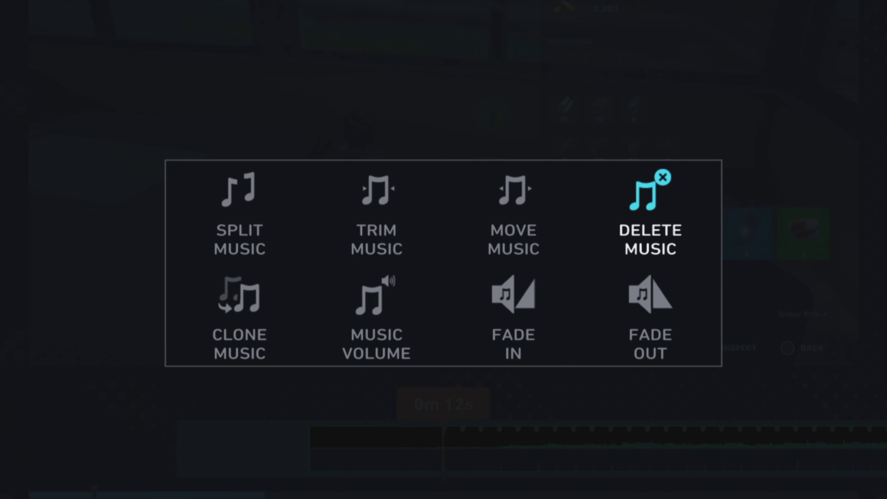
{"action": "key", "text": "Left"}
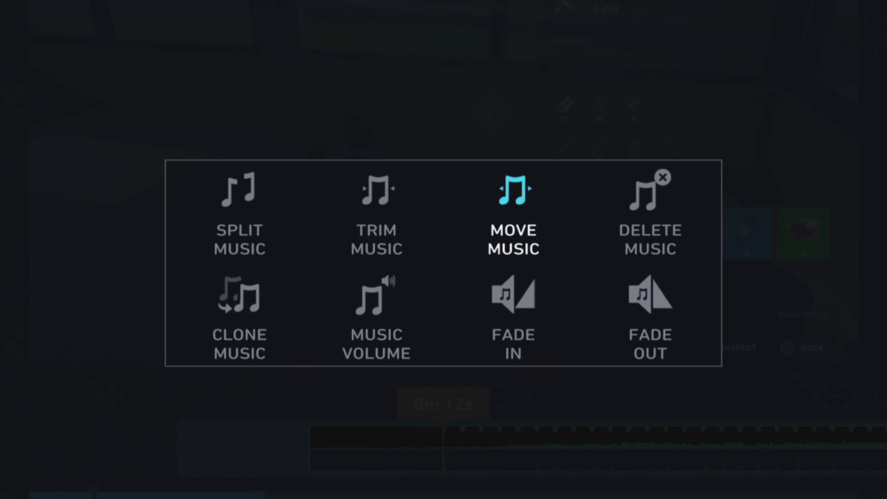
{"action": "key", "text": "Return"}
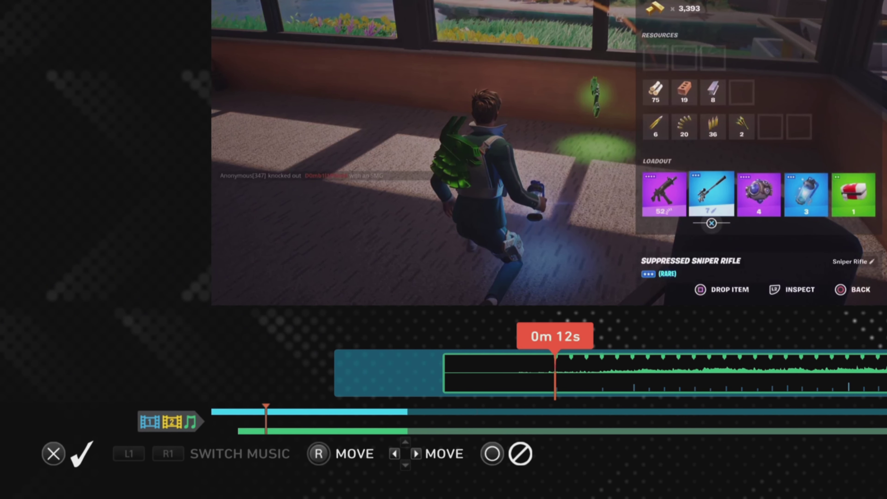
{"action": "key", "text": "Left"}
{"action": "key", "text": "Left"}
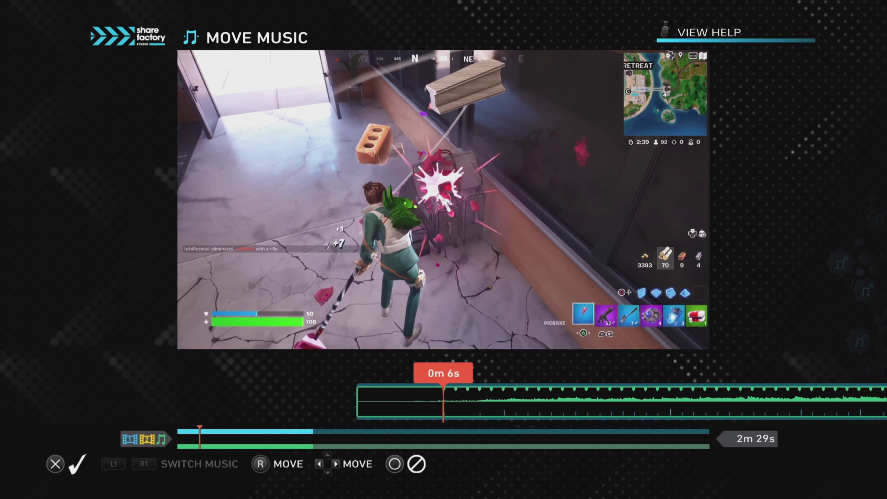
{"action": "key", "text": "Return"}
Step: Trim the music to run from 0m 4s to 0m 42s
{"action": "key", "text": "Return"}
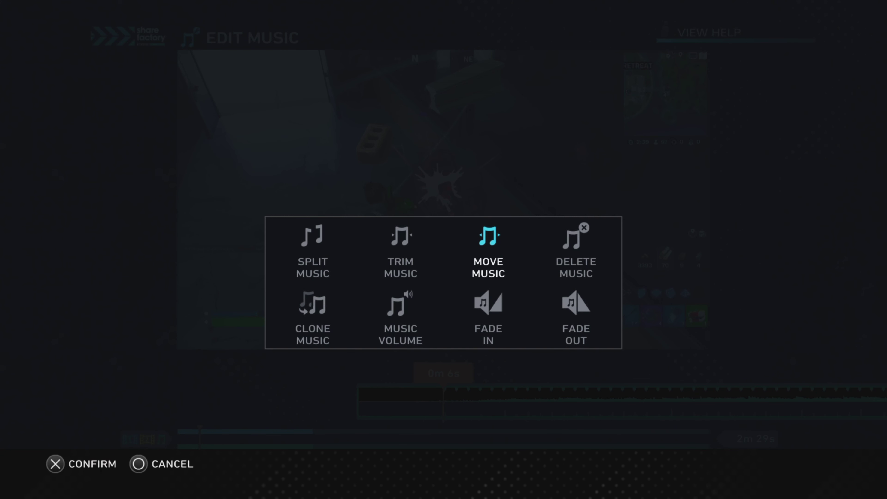
{"action": "key", "text": "Left"}
{"action": "key", "text": "Return"}
{"action": "key", "text": "Right"}
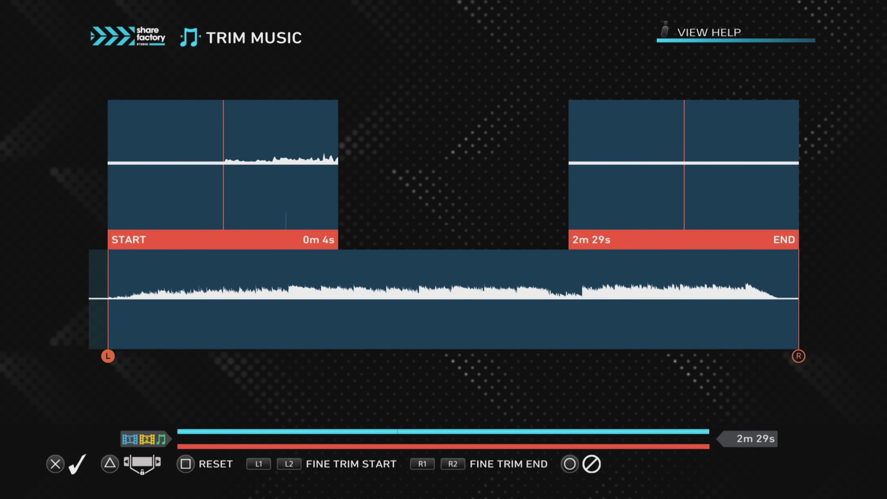
{"action": "key", "text": "Left"}
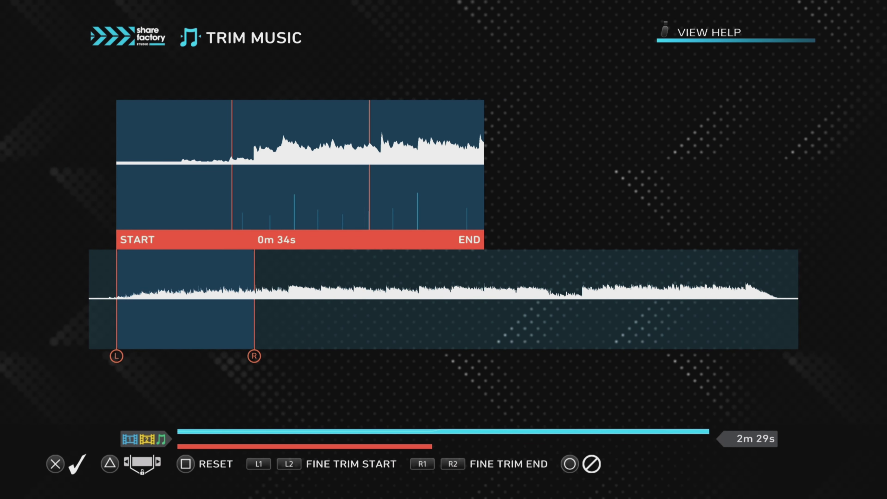
{"action": "key", "text": "Right"}
{"action": "key", "text": "Return"}
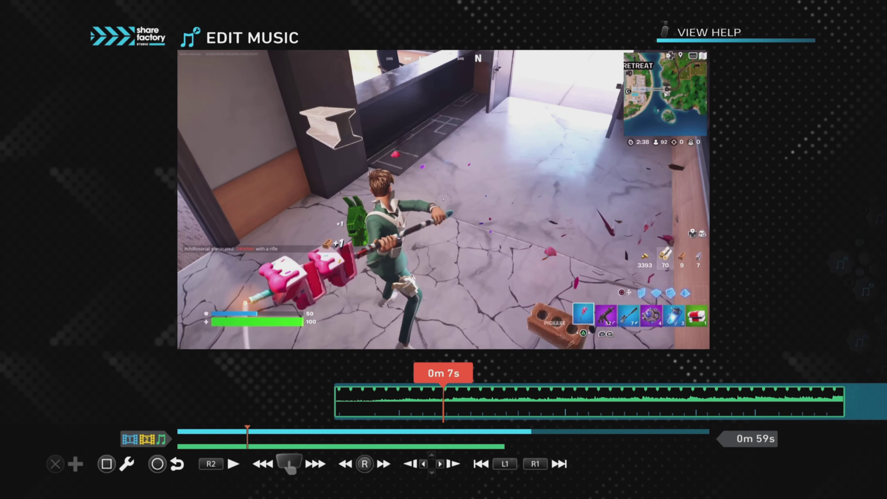
{"action": "key", "text": "Right"}
Step: Review the music volume settings, leaving Prioritise Music switched on
{"action": "key", "text": "Left"}
{"action": "key", "text": "Return"}
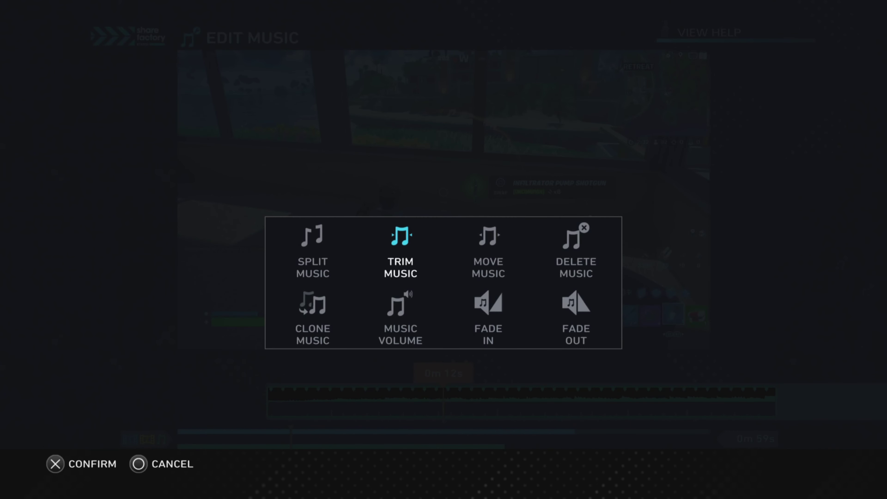
{"action": "key", "text": "Left"}
{"action": "key", "text": "Down"}
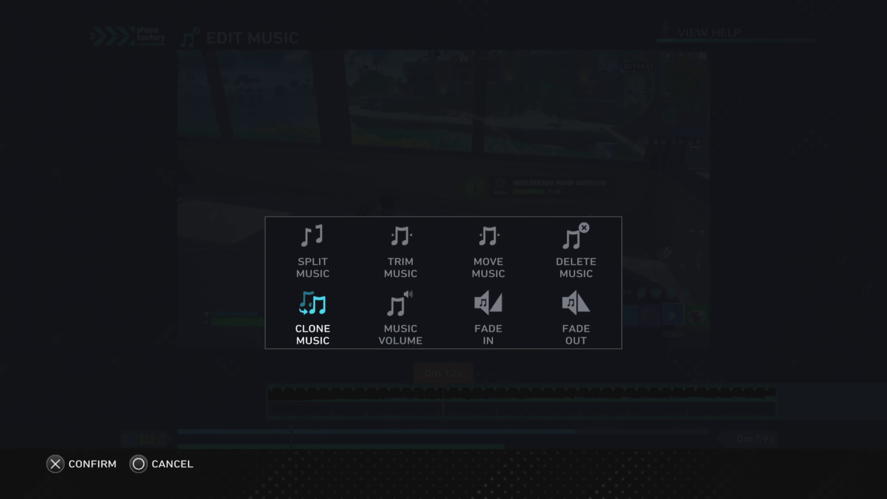
{"action": "key", "text": "Right"}
{"action": "key", "text": "Return"}
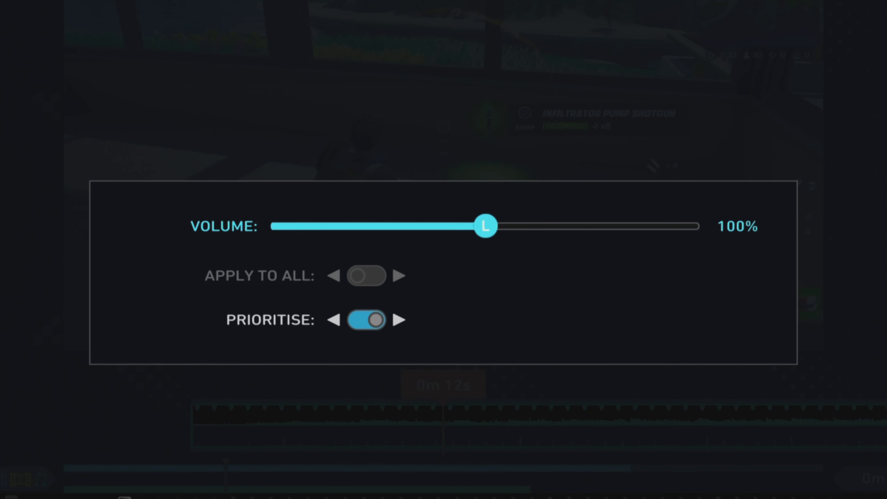
{"action": "key", "text": "Down"}
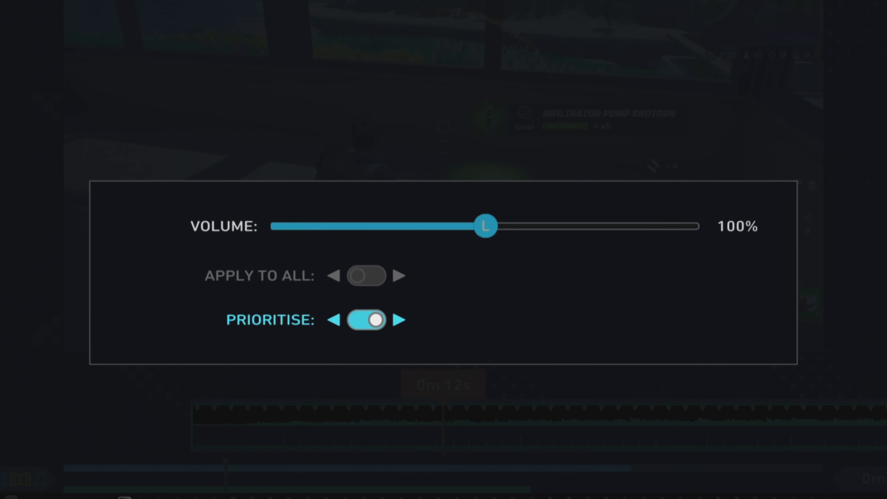
{"action": "key", "text": "Up"}
{"action": "key", "text": "Down"}
{"action": "key", "text": "Left"}
{"action": "key", "text": "Right"}
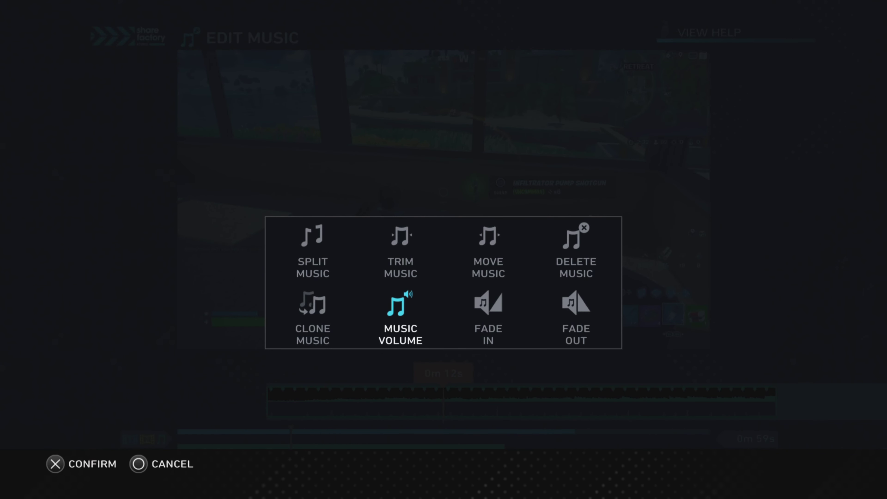
Step: Apply a fade in and a fade out to the music track
{"action": "key", "text": "Right"}
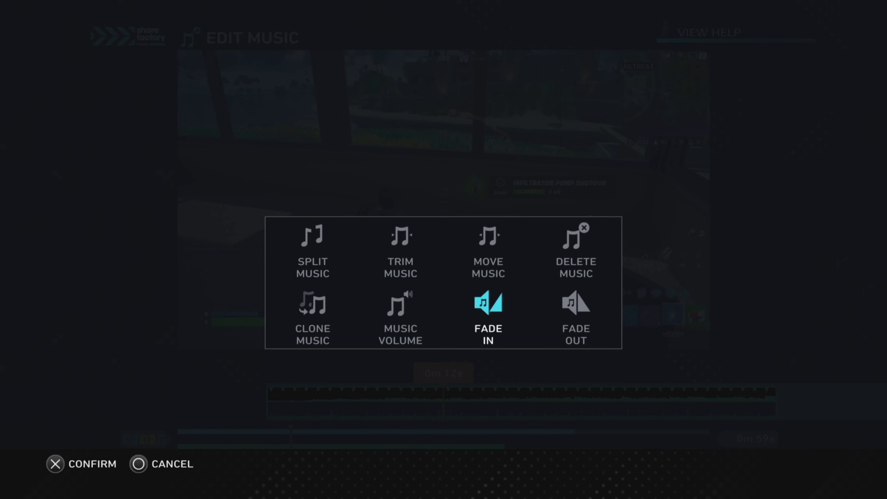
{"action": "key", "text": "Return"}
{"action": "key", "text": "Right"}
{"action": "key", "text": "Right"}
{"action": "key", "text": "Right"}
{"action": "key", "text": "Right"}
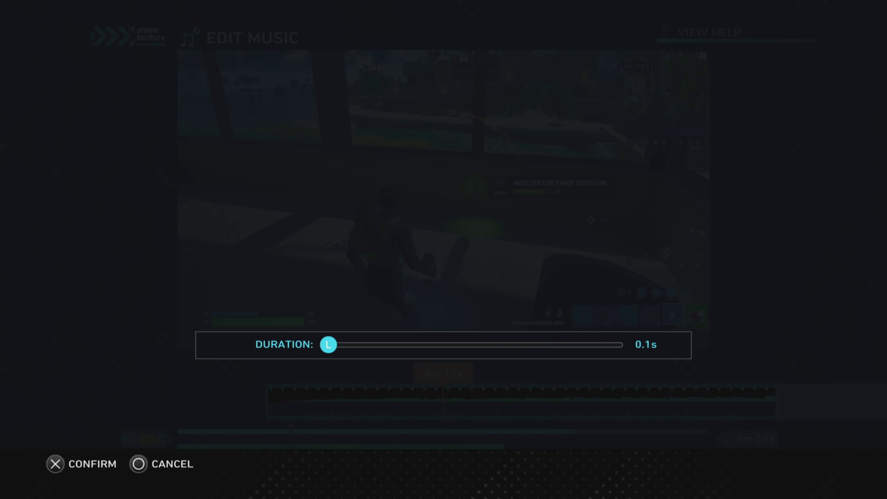
{"action": "key", "text": "Right"}
{"action": "key", "text": "Right"}
{"action": "key", "text": "Right"}
{"action": "key", "text": "Right"}
{"action": "key", "text": "Right"}
{"action": "key", "text": "Right"}
{"action": "key", "text": "Right"}
{"action": "key", "text": "Right"}
{"action": "key", "text": "Return"}
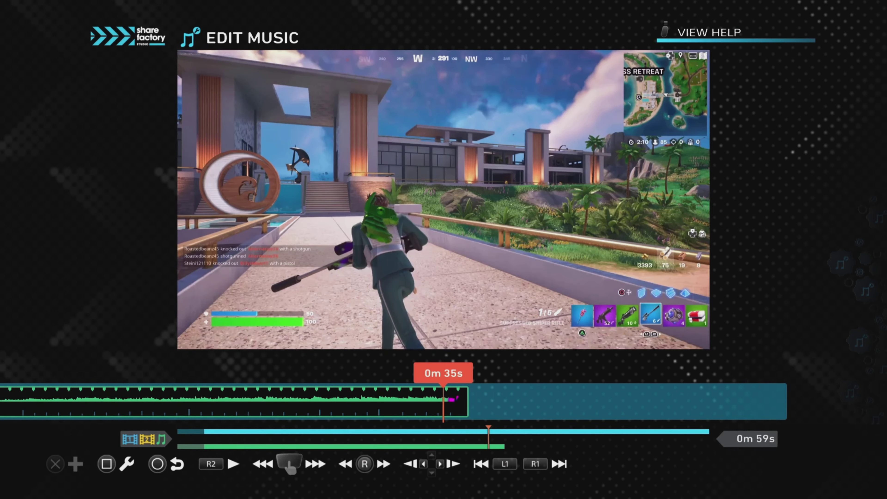
Step: Delete the music track from the project
{"action": "key", "text": "Return"}
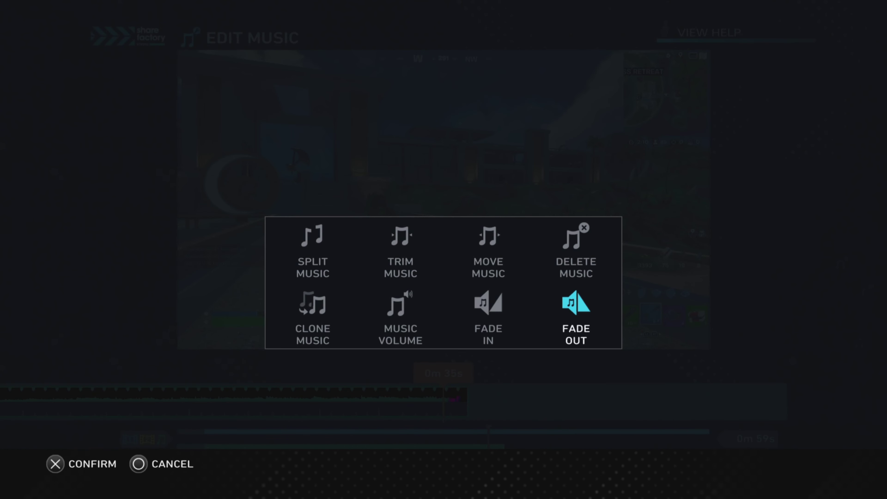
{"action": "key", "text": "Up"}
{"action": "key", "text": "Return"}
{"action": "key", "text": "Left"}
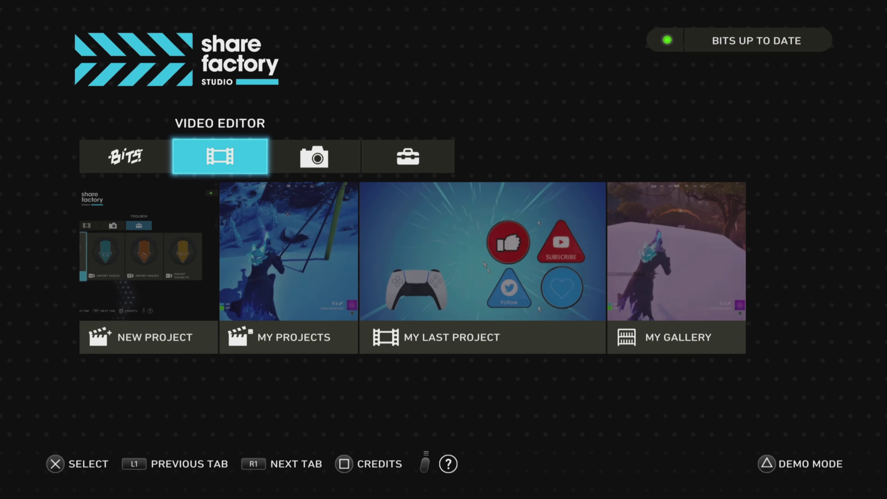
Step: Reopen the snipe project from My Projects
{"action": "key", "text": "Right"}
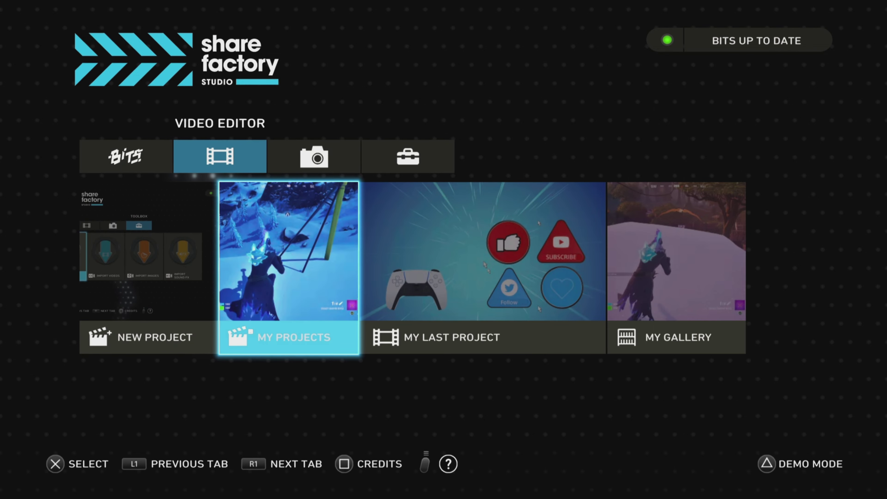
{"action": "key", "text": "Return"}
{"action": "key", "text": "Down"}
{"action": "key", "text": "Down"}
{"action": "key", "text": "Down"}
{"action": "key", "text": "Down"}
{"action": "key", "text": "Down"}
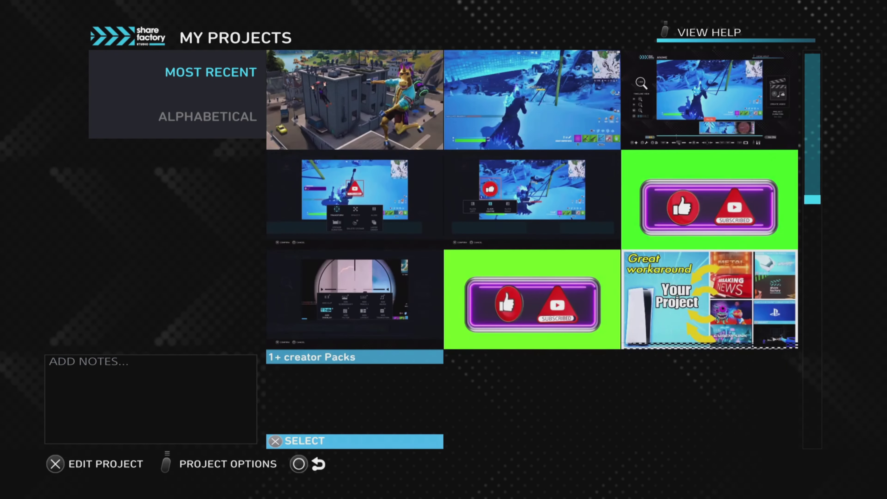
{"action": "key", "text": "Right"}
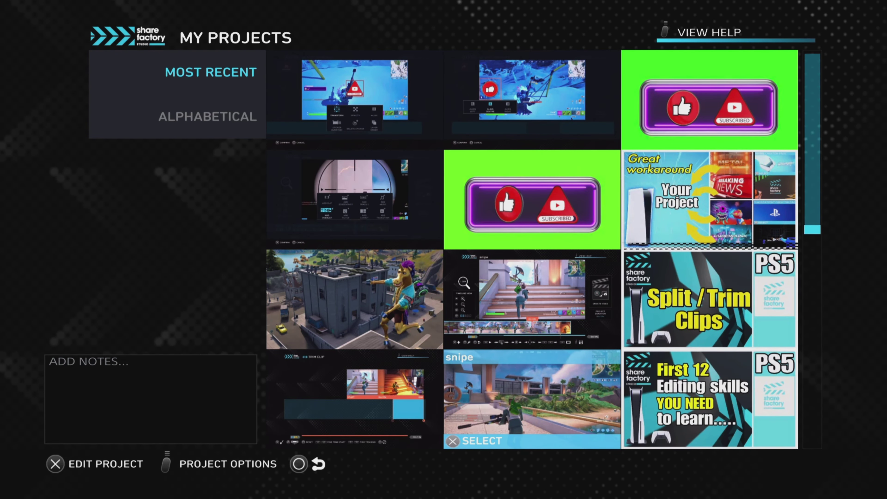
{"action": "key", "text": "Return"}
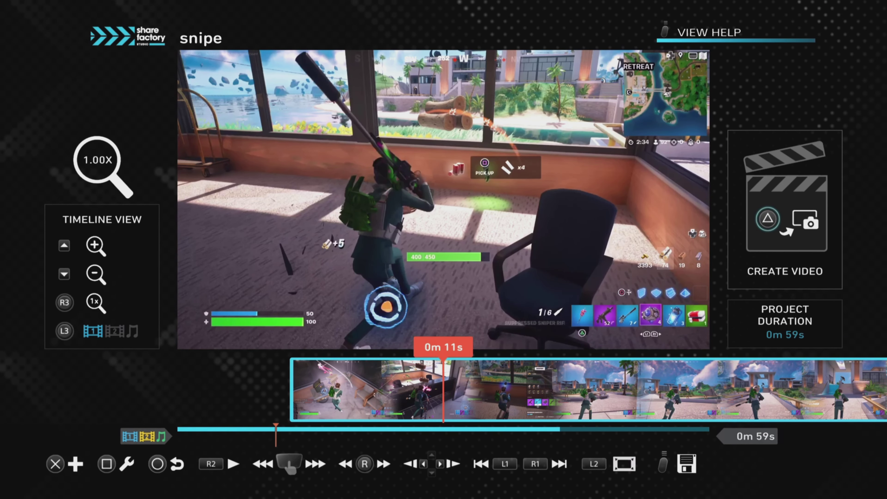
Step: Choose Add Music from the project's add menu
{"action": "key", "text": "Return"}
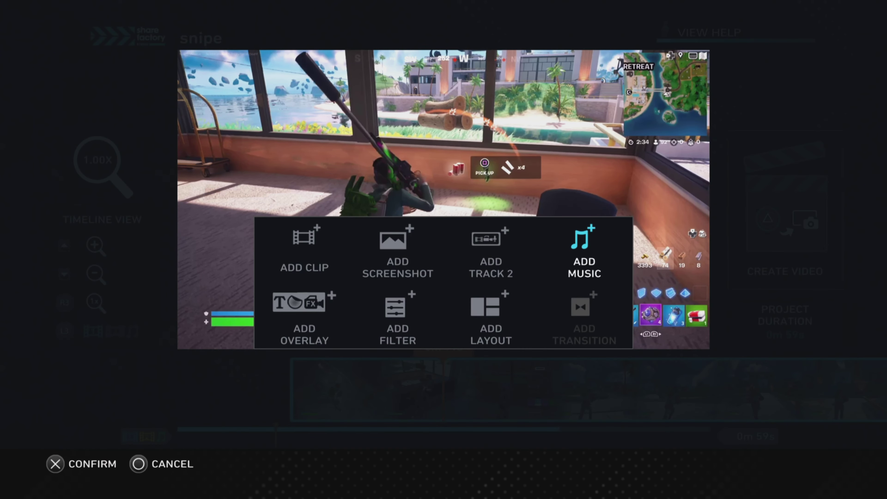
{"action": "key", "text": "Left"}
{"action": "key", "text": "Right"}
{"action": "key", "text": "Return"}
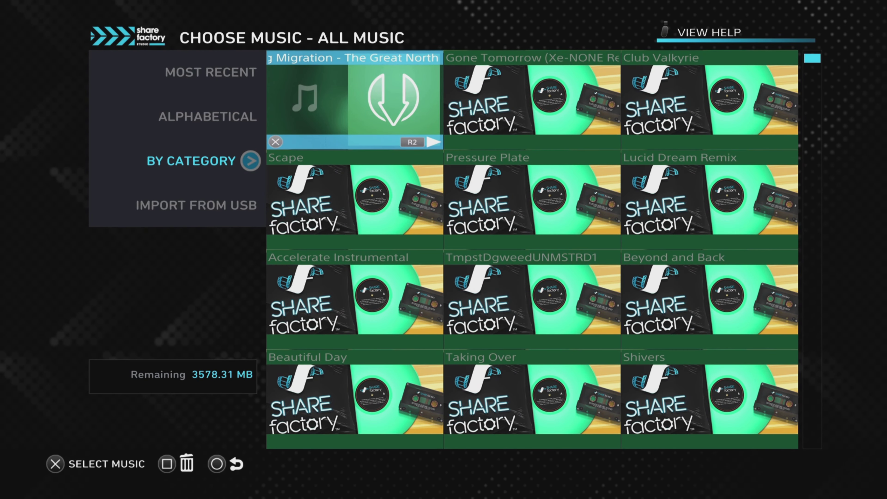
Step: Import the Spring Migration MP3 through Import From USB
{"action": "key", "text": "Left"}
{"action": "key", "text": "Down"}
{"action": "key", "text": "Return"}
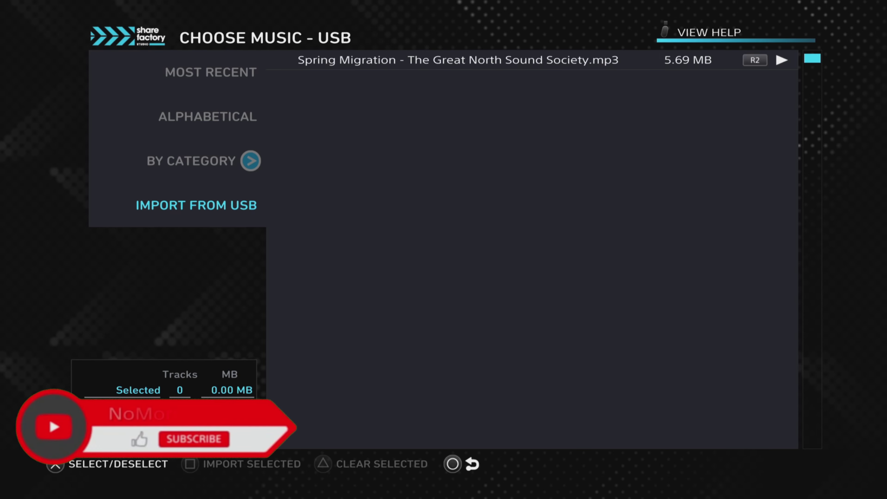
{"action": "key", "text": "Return"}
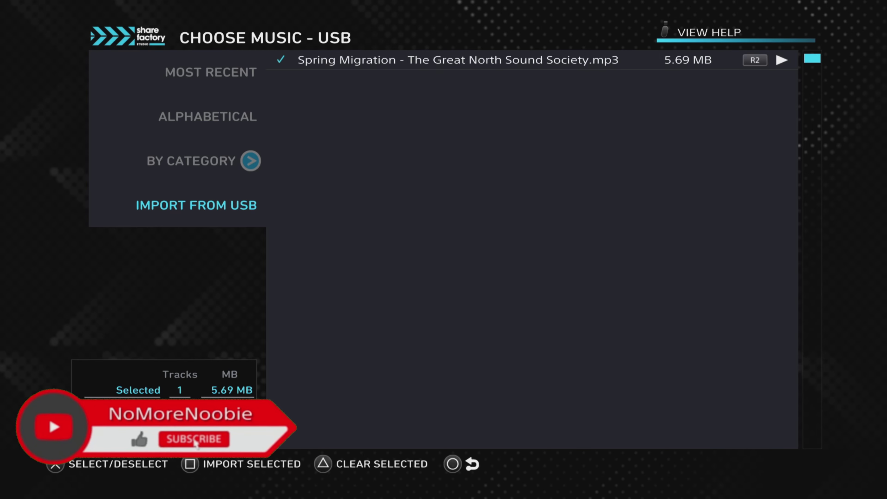
{"action": "key", "text": "s"}
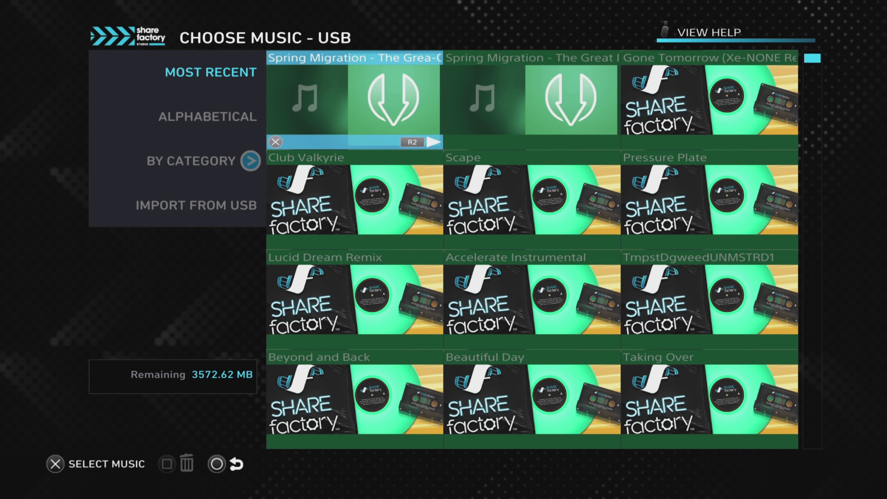
Step: Place the imported track in the project, then return to the music library
{"action": "key", "text": "Return"}
{"action": "key", "text": "Right"}
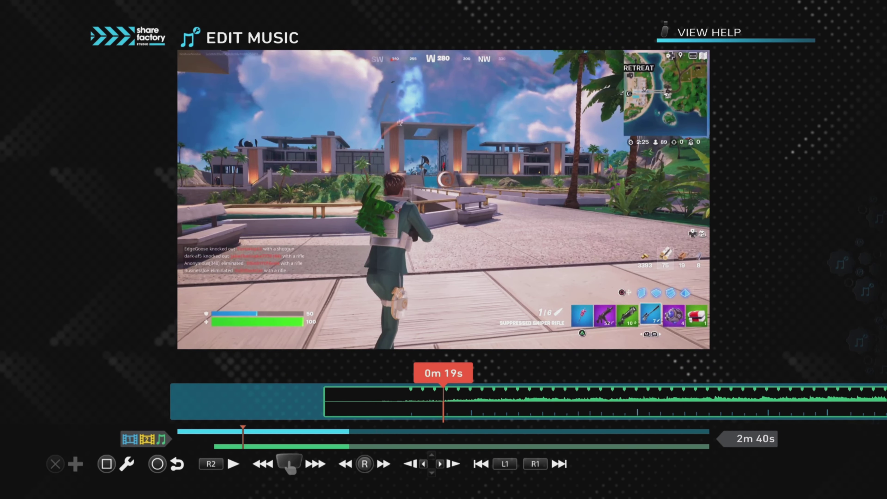
{"action": "key", "text": "Escape"}
{"action": "key", "text": "Down"}
{"action": "key", "text": "Down"}
{"action": "key", "text": "Down"}
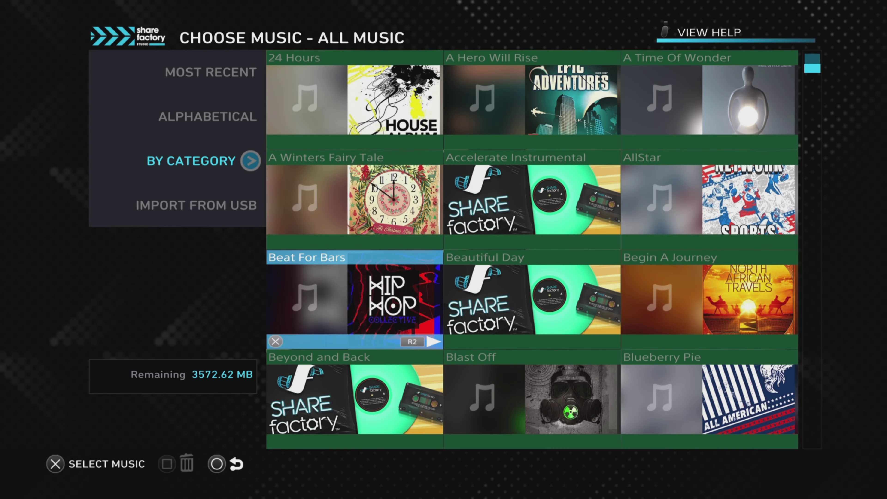
Step: Open the Audio library in YouTube Studio
{"action": "key", "text": "Down"}
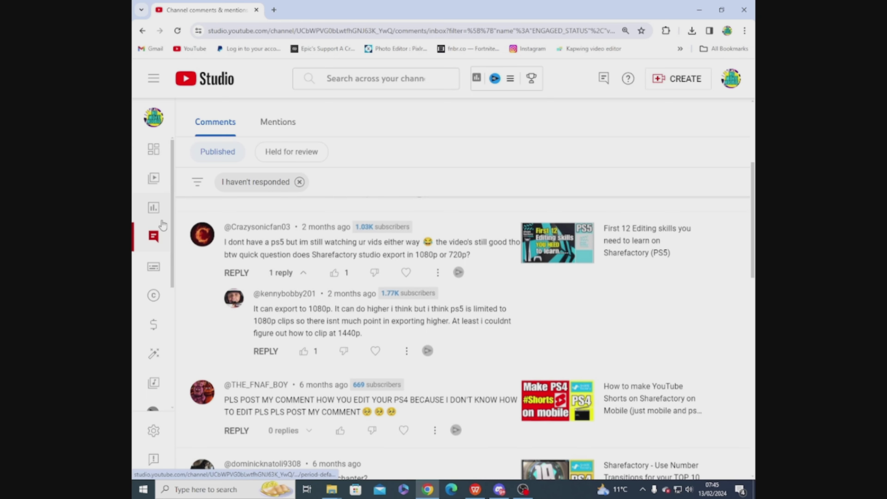
{"action": "key", "text": "ctrl+plus"}
{"action": "key", "text": "ctrl+plus"}
{"action": "key", "text": "ctrl+plus"}
{"action": "key", "text": "ctrl+plus"}
{"action": "key", "text": "ctrl+plus"}
{"action": "key", "text": "ctrl+plus"}
{"action": "left_click_drag", "start_coordinate": [217, 227], "coordinate": [216, 283]}
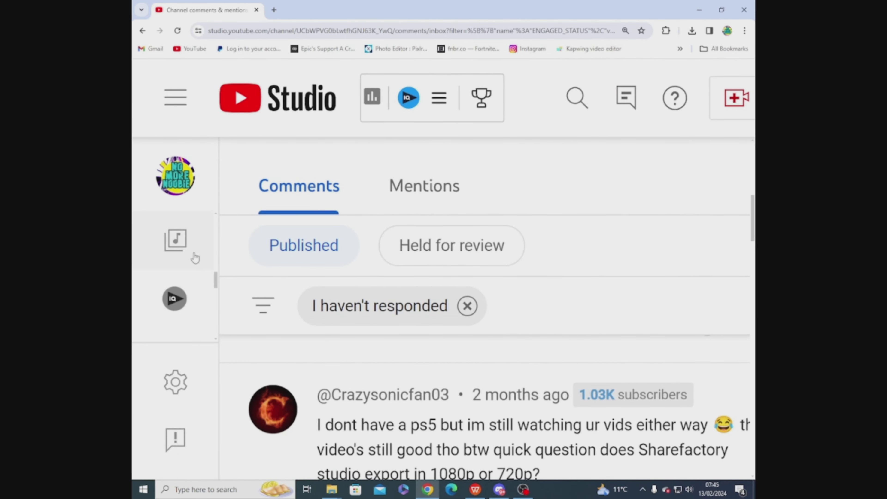
{"action": "left_click", "coordinate": [186, 243]}
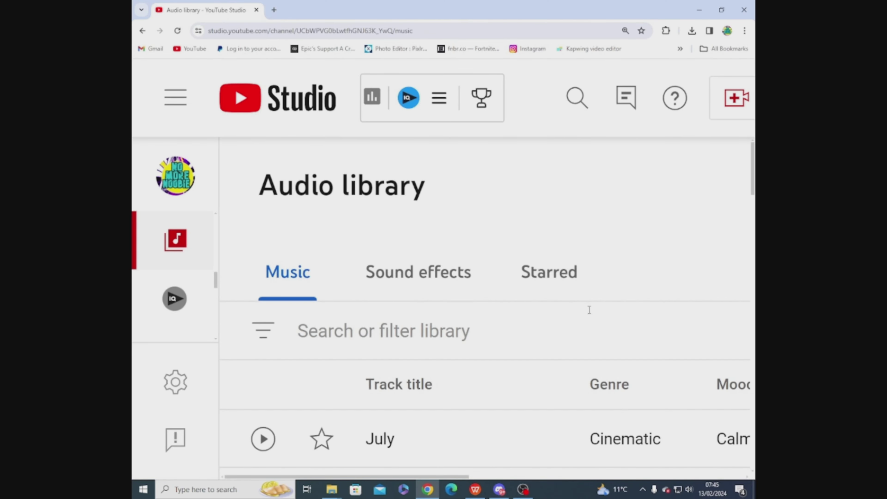
Step: Download the Happy-mood track Funky Carioca and show it in the Downloads folder
{"action": "key", "text": "ctrl+minus"}
{"action": "key", "text": "ctrl+minus"}
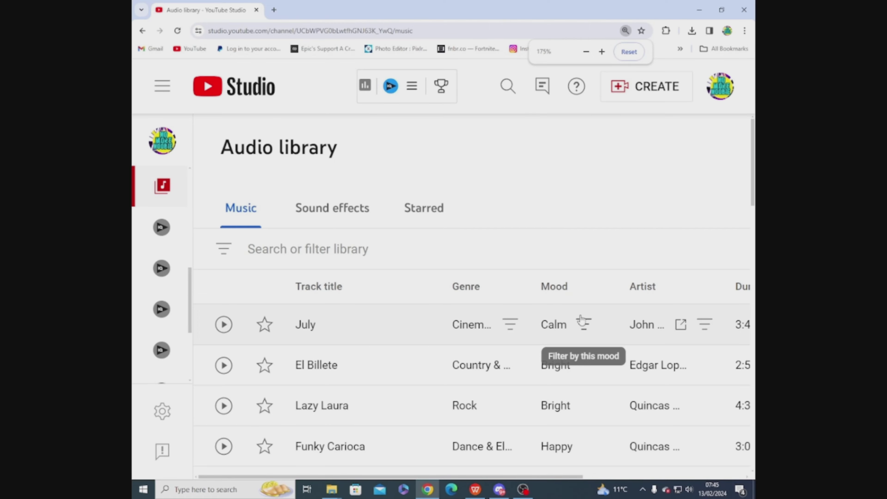
{"action": "scroll", "coordinate": [409, 324], "scroll_direction": "down", "scroll_amount": 1}
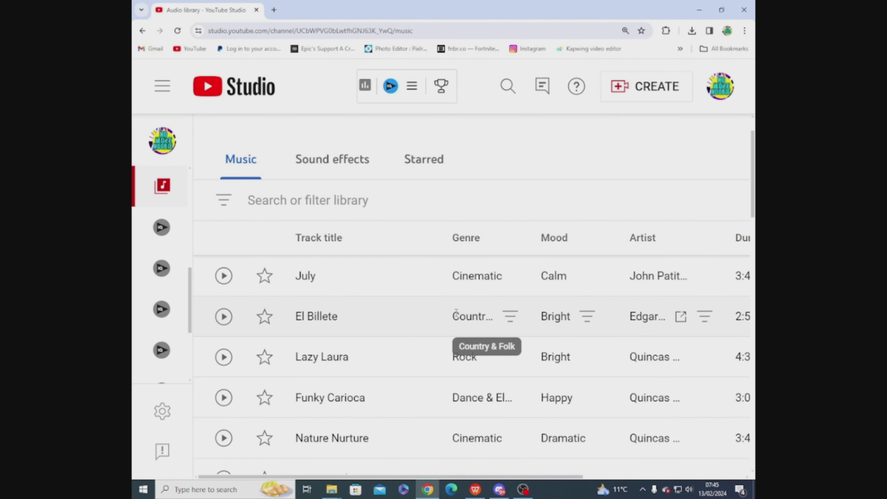
{"action": "scroll", "coordinate": [462, 314], "scroll_direction": "down", "scroll_amount": 2}
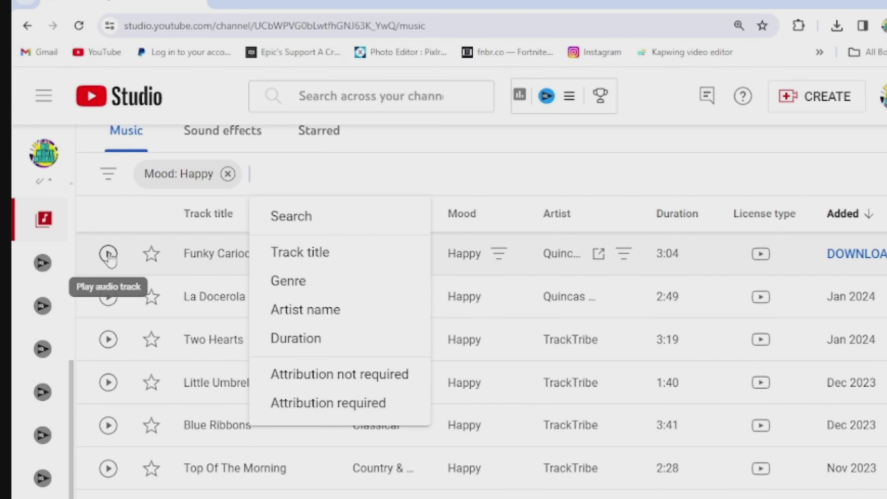
{"action": "mouse_move", "coordinate": [761, 254]}
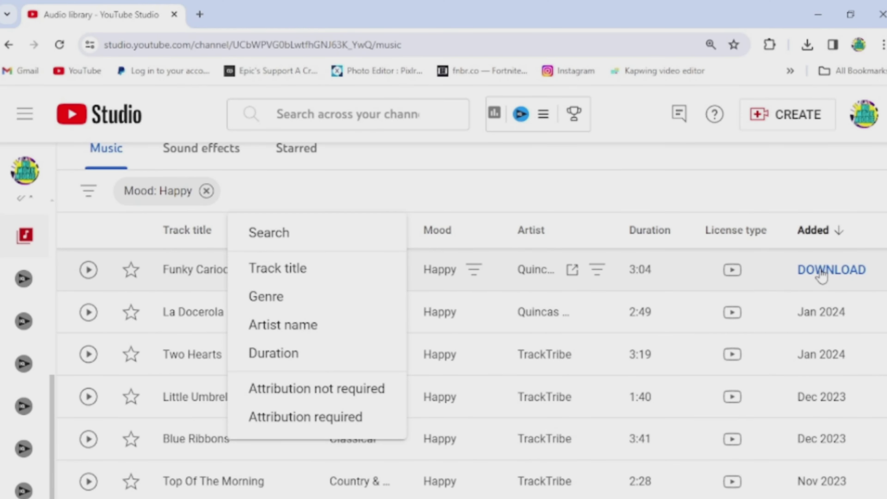
{"action": "left_click", "coordinate": [823, 275]}
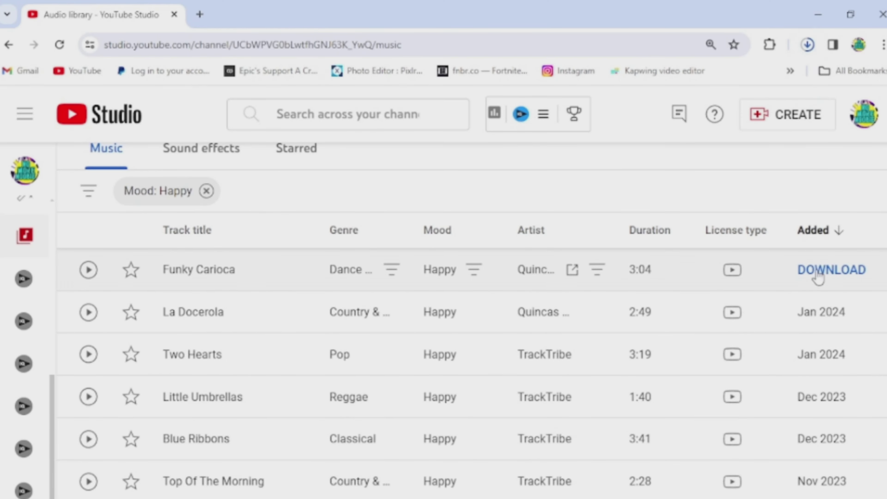
{"action": "left_click", "coordinate": [807, 46]}
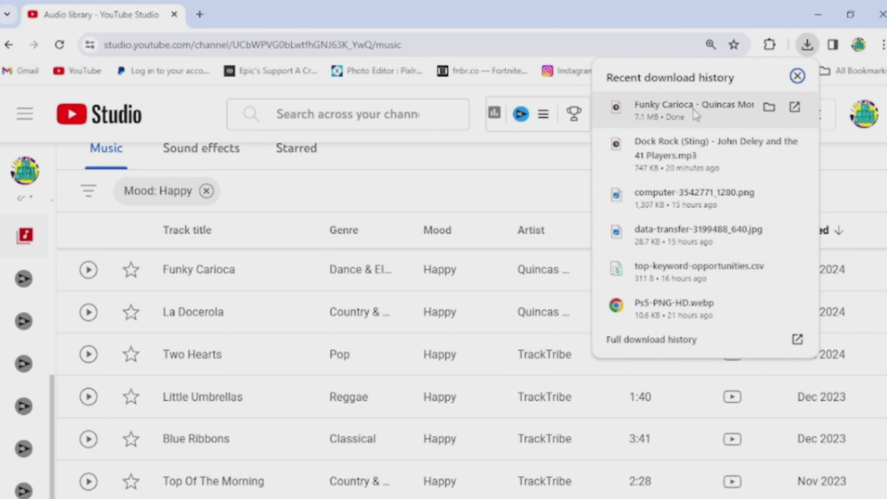
{"action": "left_click", "coordinate": [773, 107]}
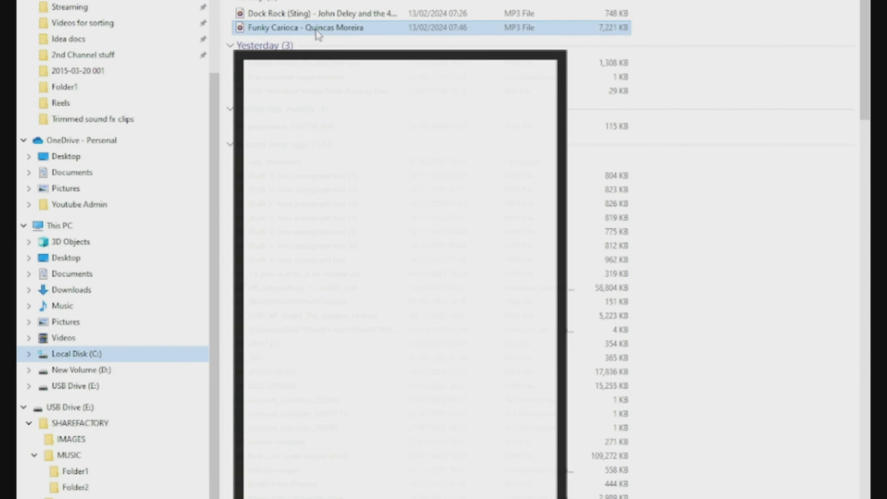
Step: Copy Funky Carioca - Quincas Moreira from Downloads into USB Drive (E:) > SHAREFACTORY > MUSIC > Folder1
{"action": "left_click_drag", "start_coordinate": [316, 31], "coordinate": [109, 472]}
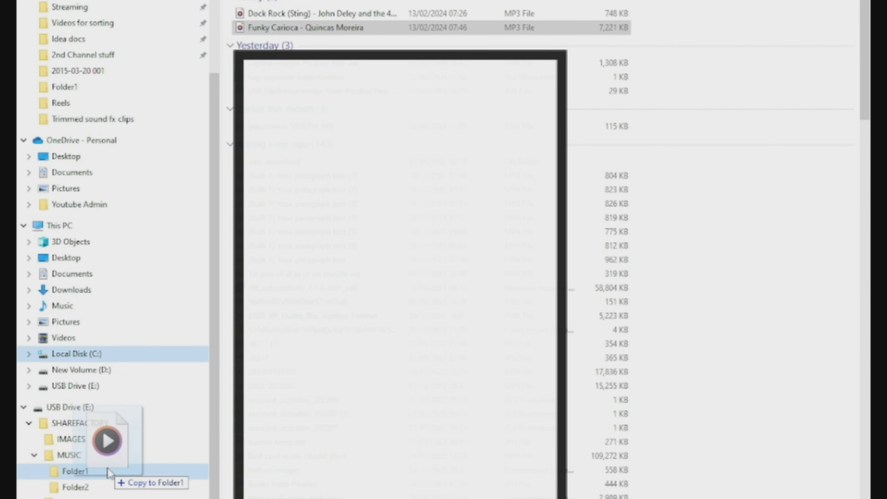